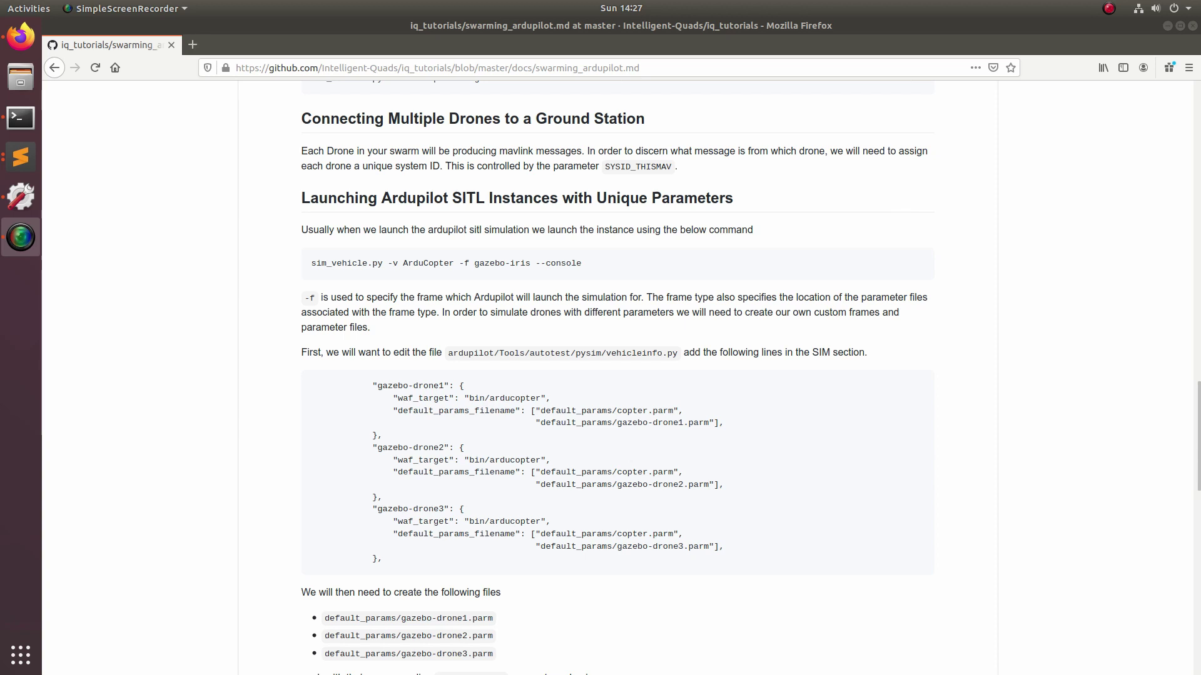
Step: Inspect the sim_vehicle launch command, highlighting its ArduCopter vehicle argument
drag(315, 262, 562, 274)
click(316, 274)
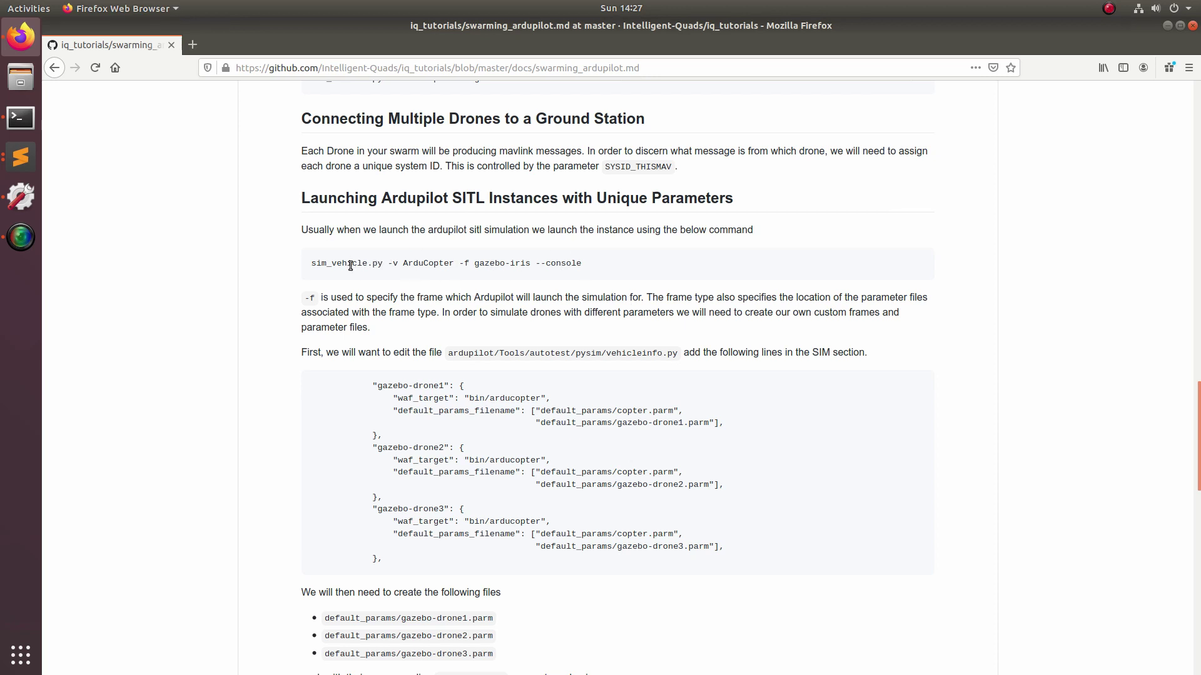
drag(392, 265, 450, 266)
double_click(423, 263)
click(469, 263)
Step: Highlight the gazebo-iris frame name and the vehicleinfo.py file path in the tutorial
drag(484, 264, 530, 264)
double_click(523, 264)
double_click(489, 263)
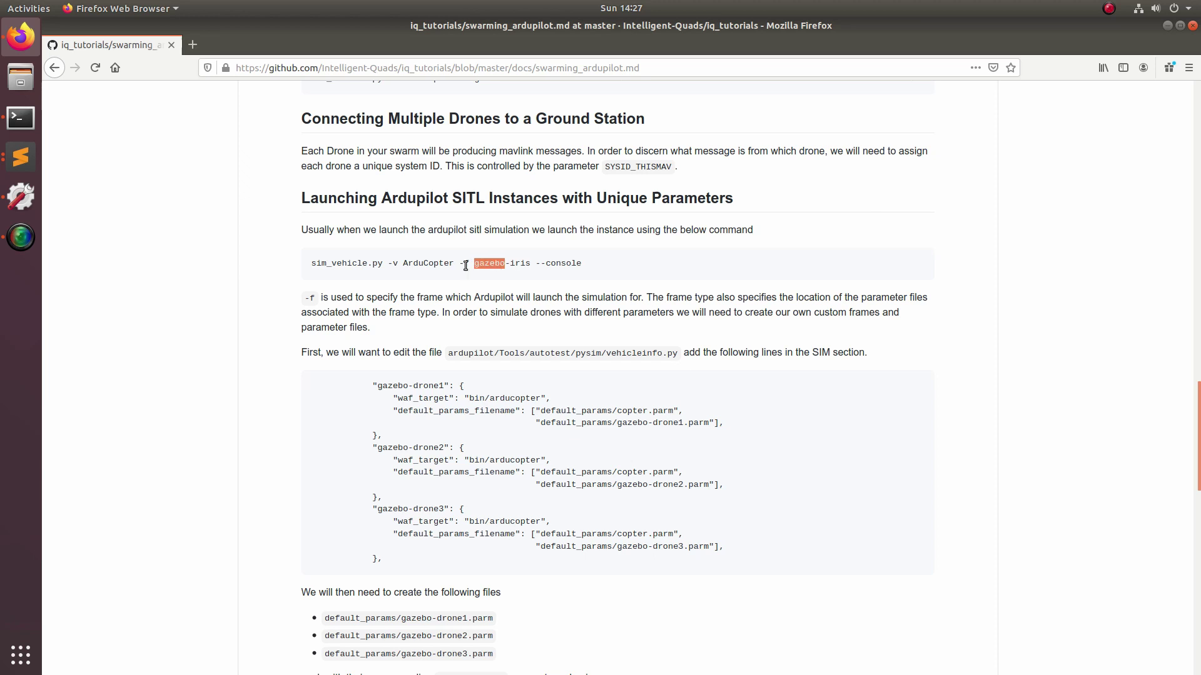
double_click(519, 263)
click(553, 256)
drag(474, 263, 531, 262)
click(527, 267)
drag(450, 354, 674, 352)
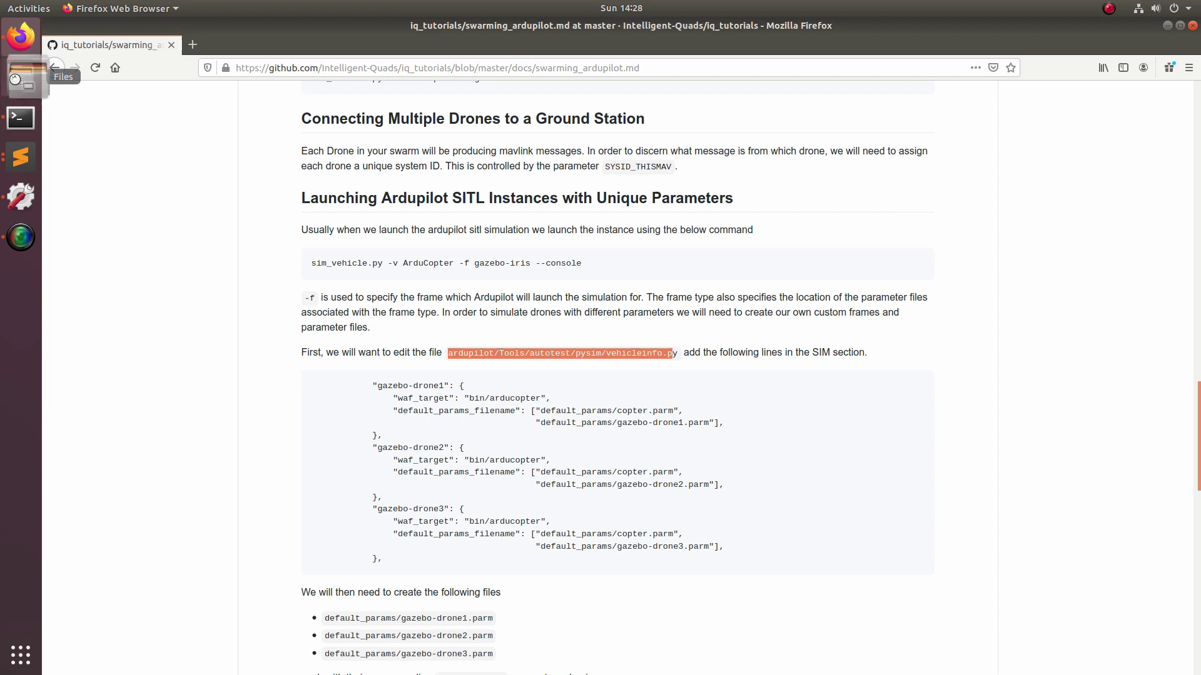
Step: Browse Files to ardupilot/Tools/autotest/pysim
click(20, 78)
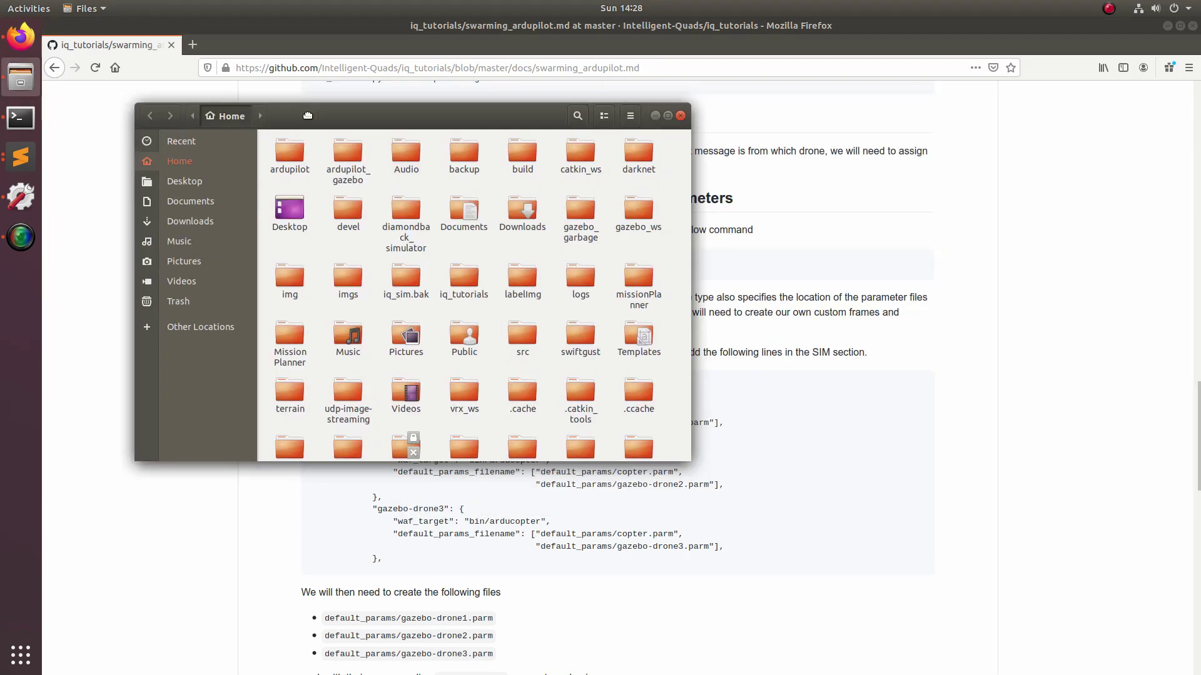
double_click(280, 232)
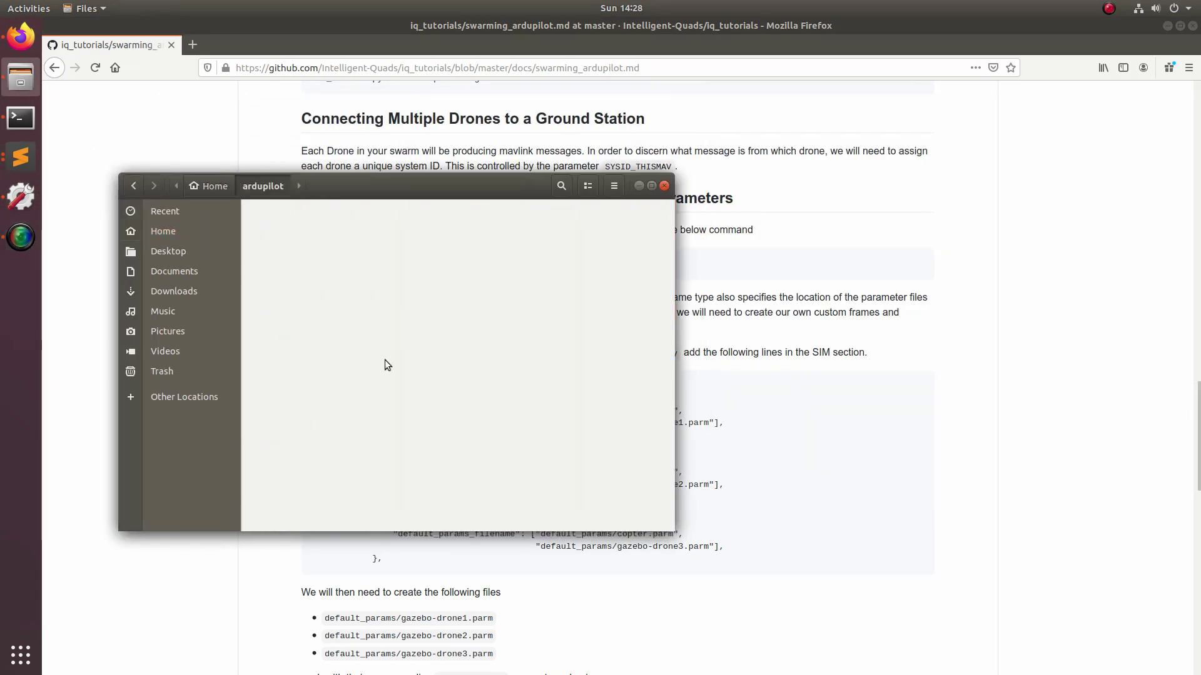
drag(428, 188, 683, 382)
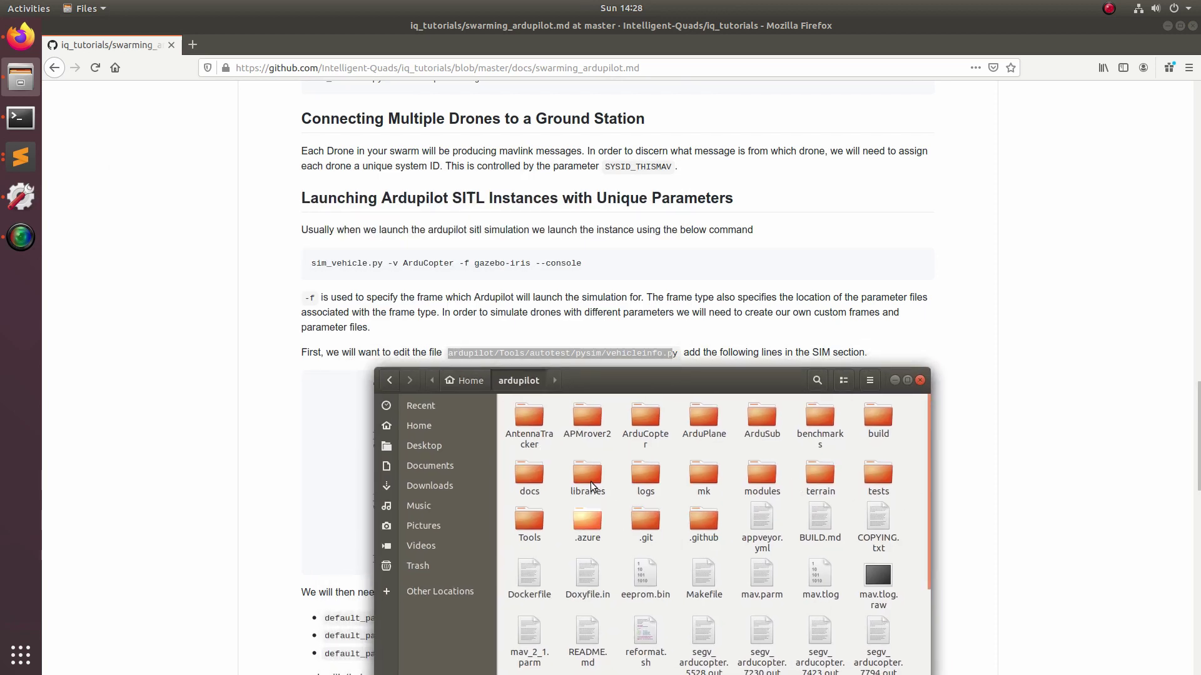
double_click(527, 526)
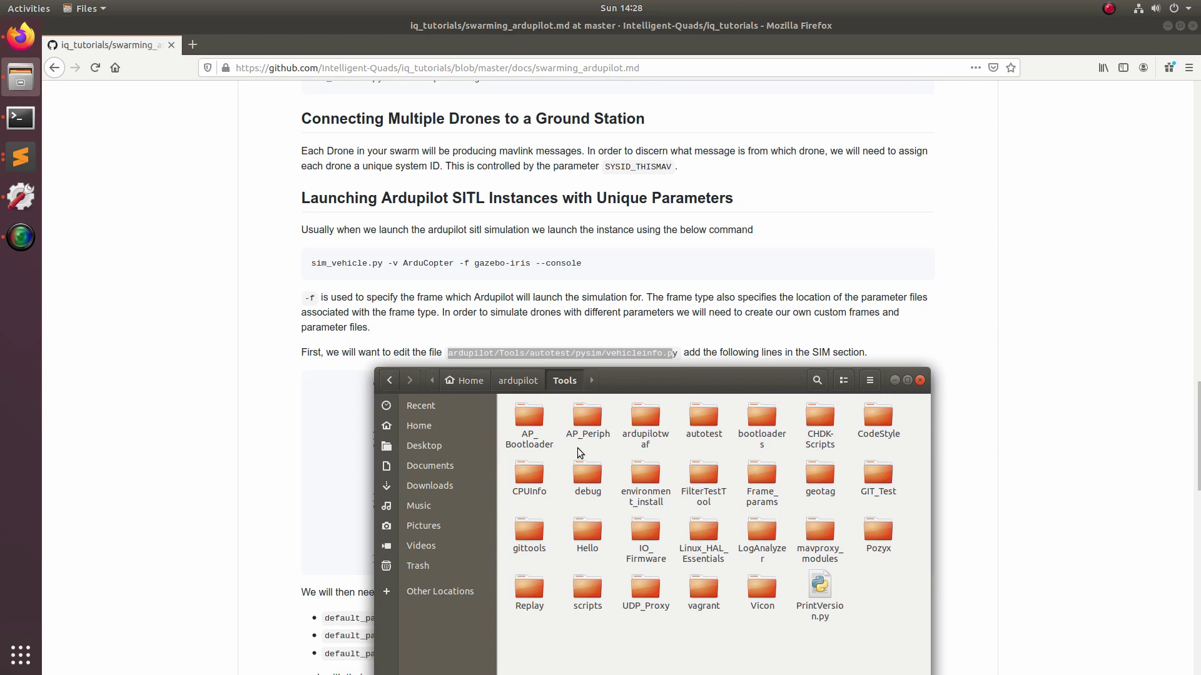
double_click(704, 414)
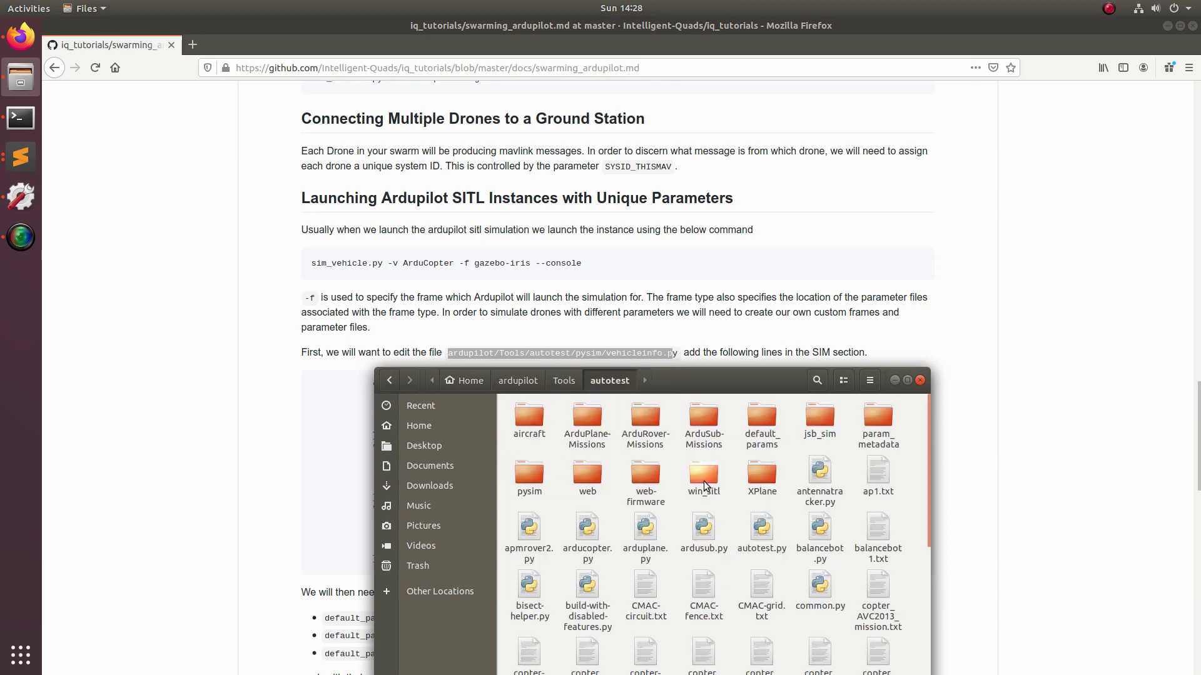
double_click(530, 482)
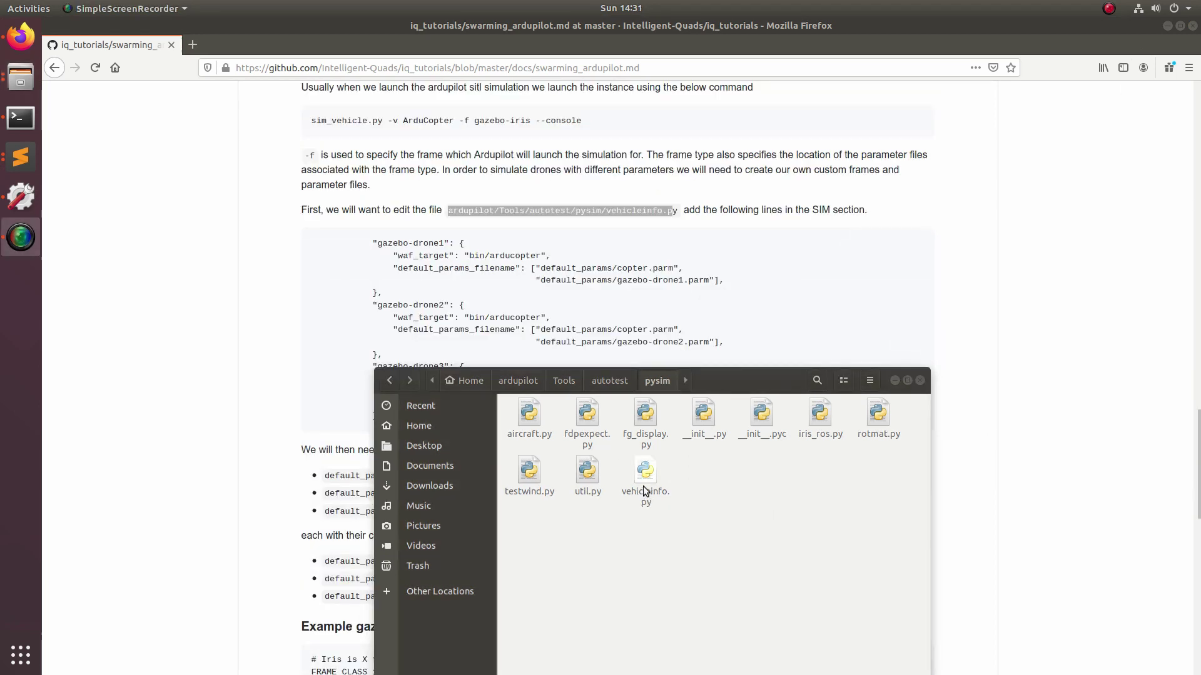
Step: Open vehicleinfo.py maximized in gedit, with the cursor after the gazebo-iris entry
double_click(643, 486)
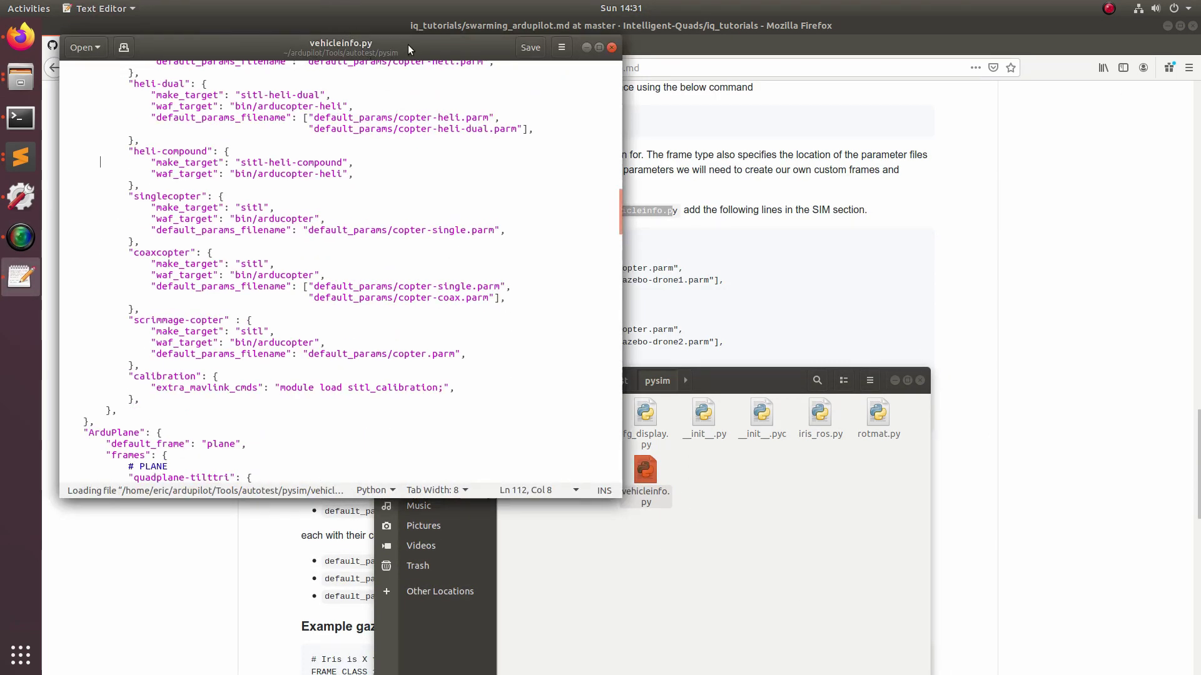
double_click(408, 44)
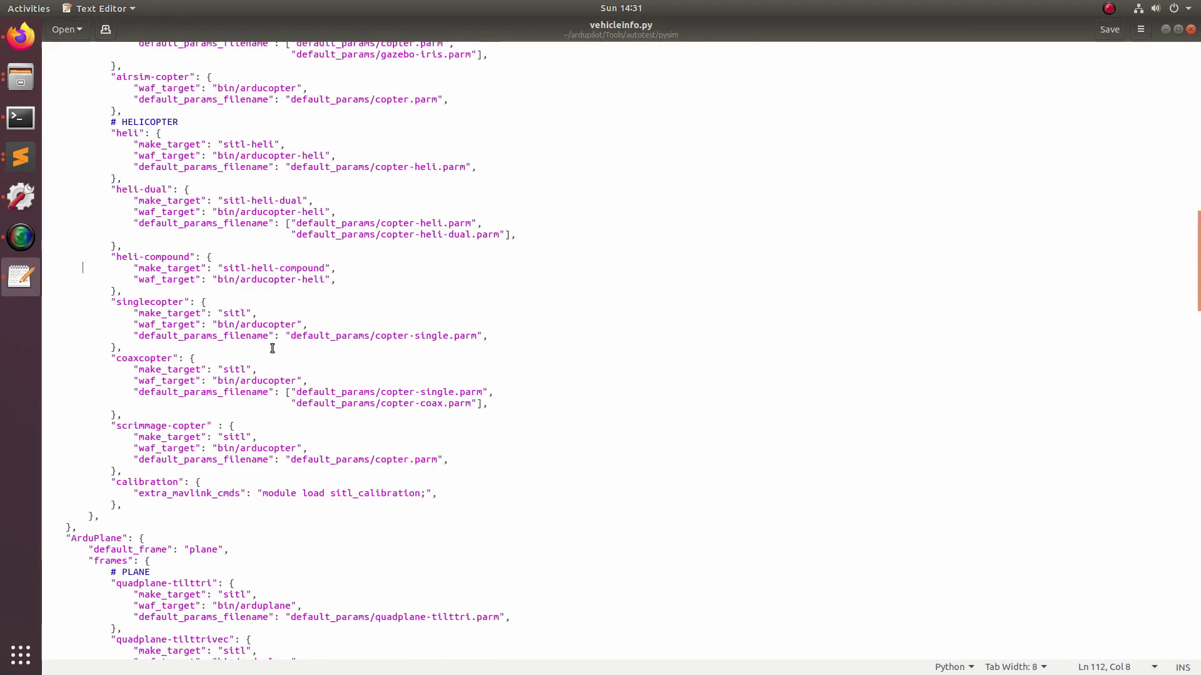
scroll(275, 325, up, 5)
scroll(278, 312, up, 2)
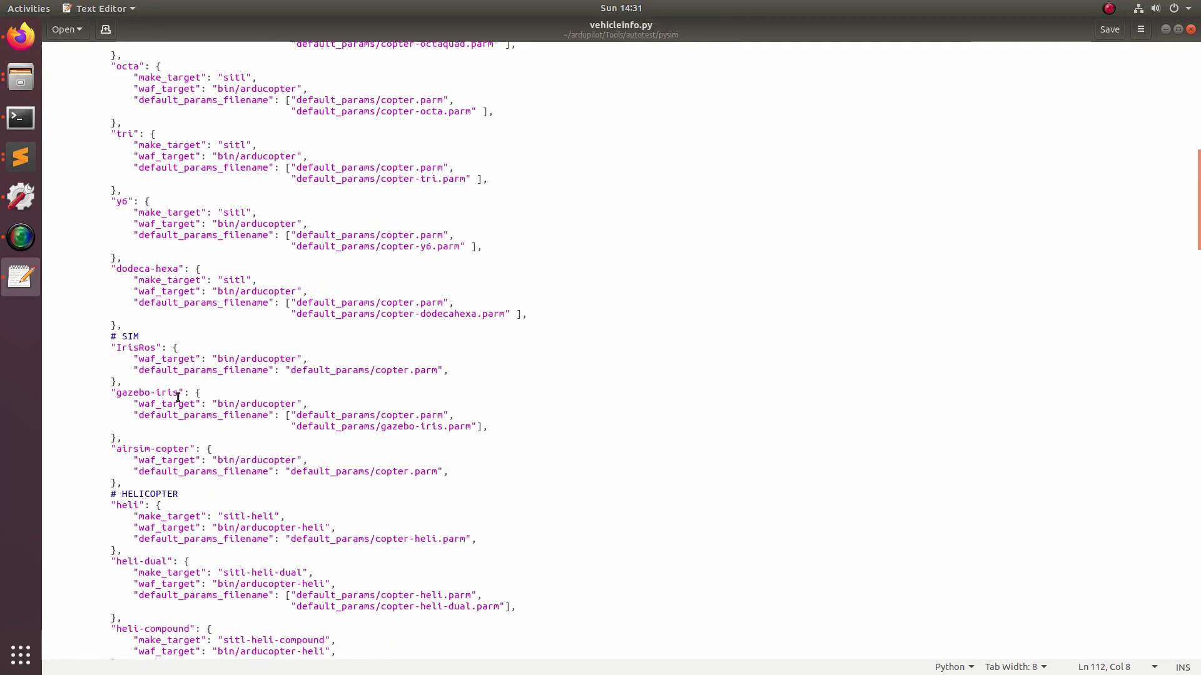
double_click(132, 393)
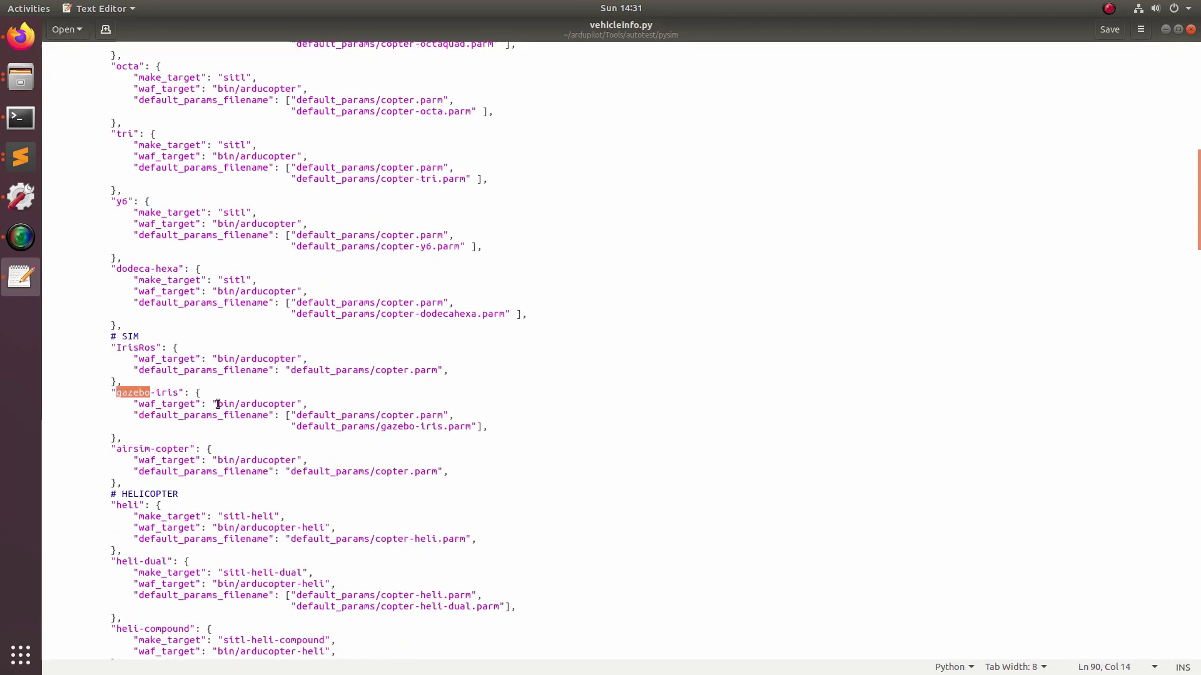
click(125, 439)
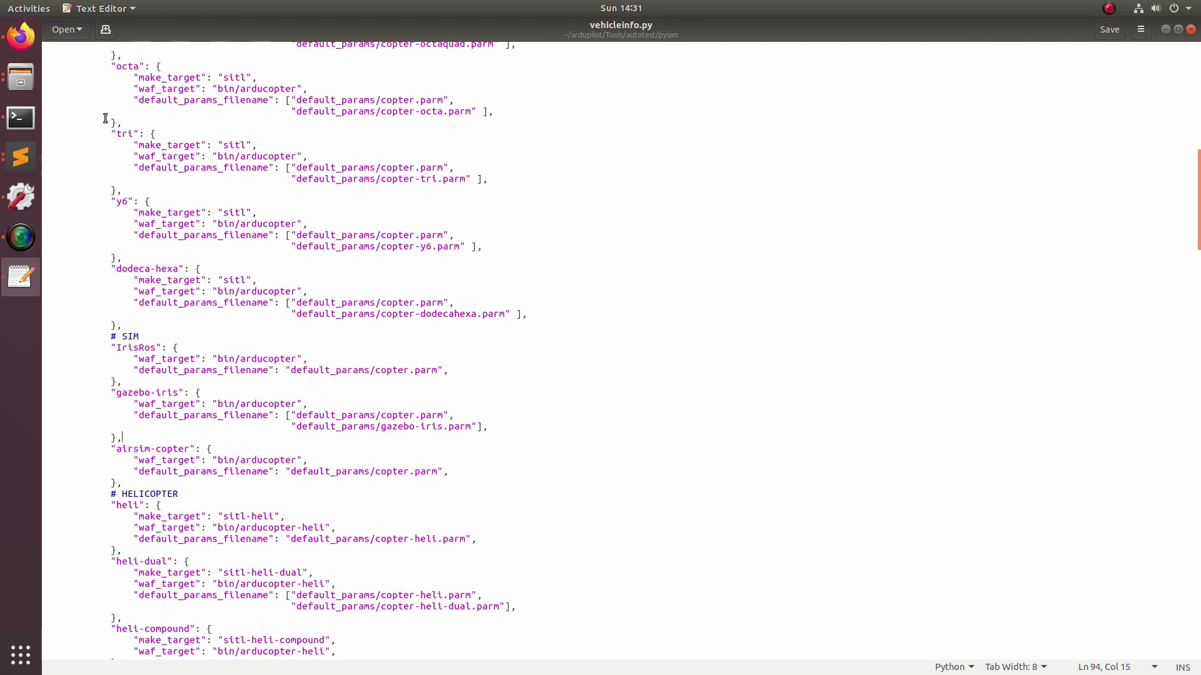
Step: Copy the tutorial's gazebo-drone1 to drone3 code snippet
click(8, 41)
click(366, 242)
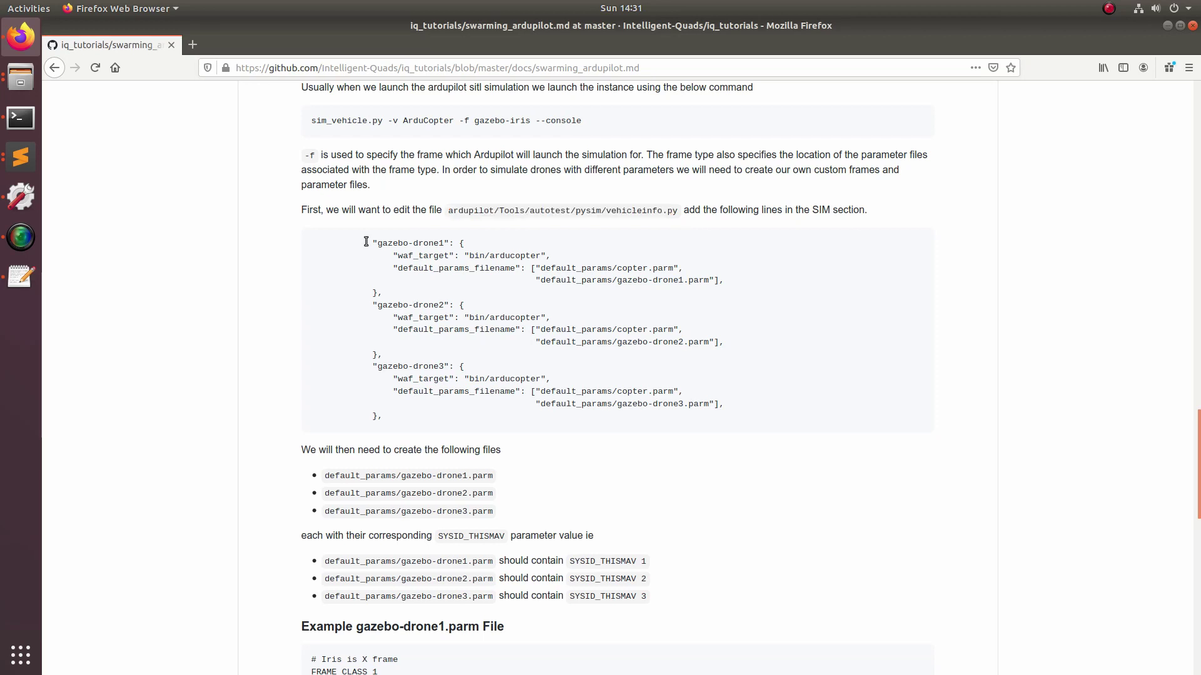
drag(365, 241, 606, 436)
key(ctrl+c)
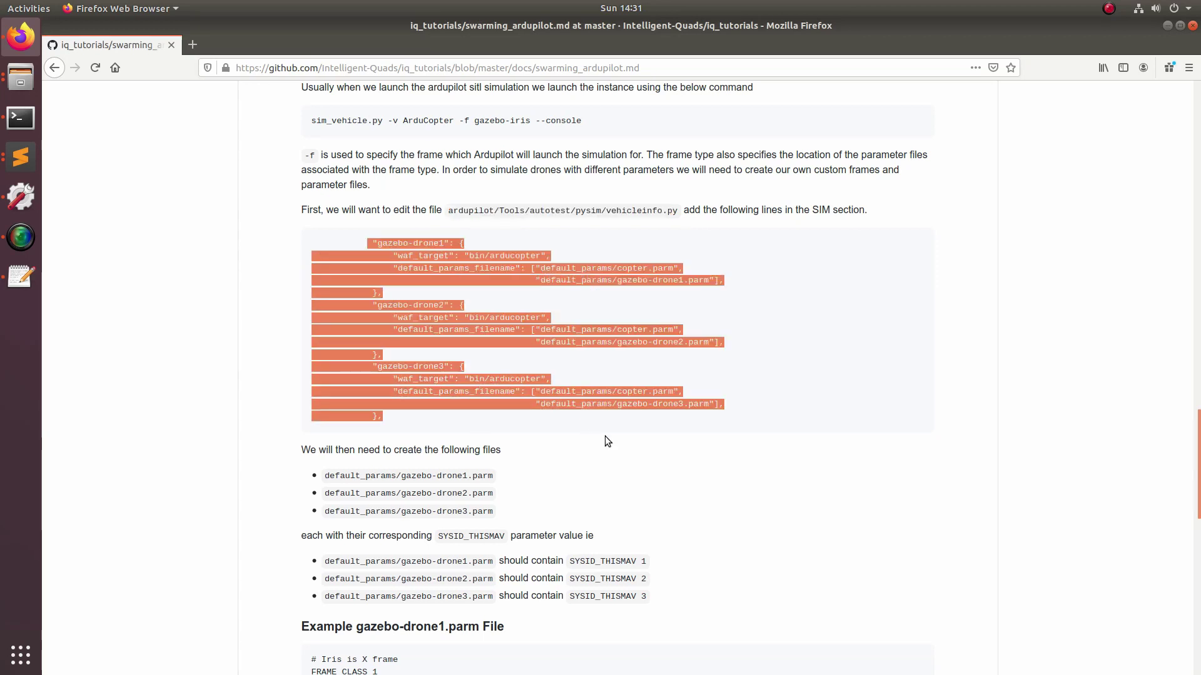
key(alt+Tab)
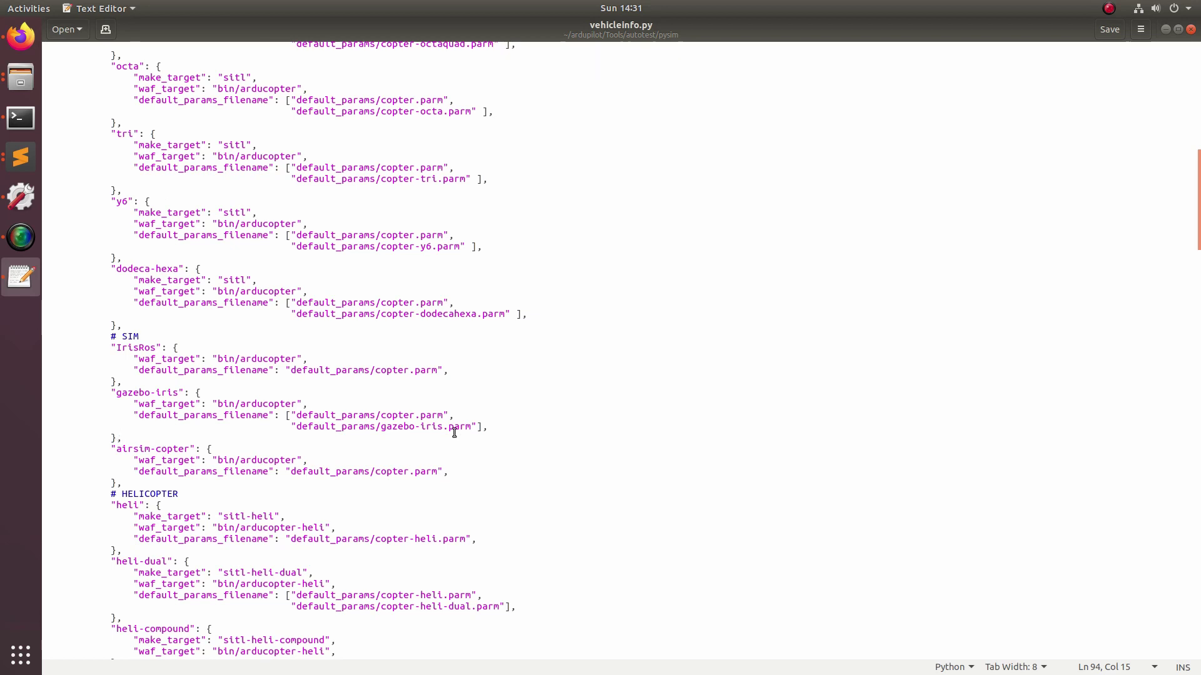
Step: Paste the three drone entries after gazebo-iris and fix the gazebo-drone1 indentation
key(ctrl+v)
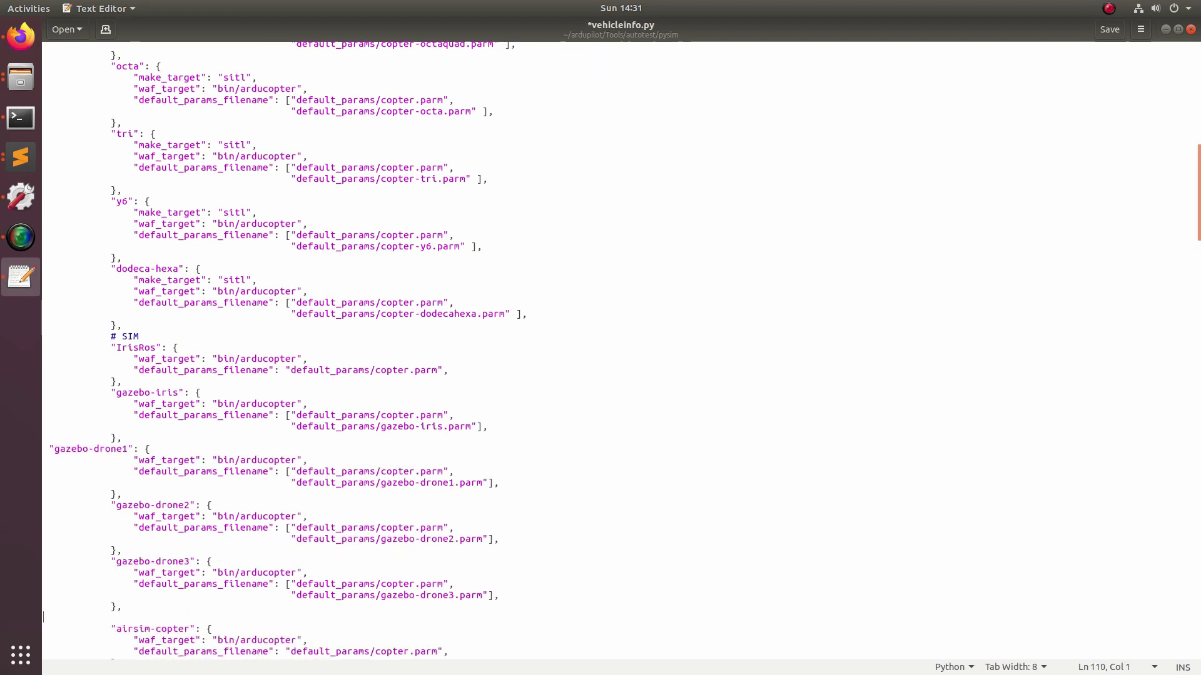
click(52, 449)
key(Tab)
key(Tab)
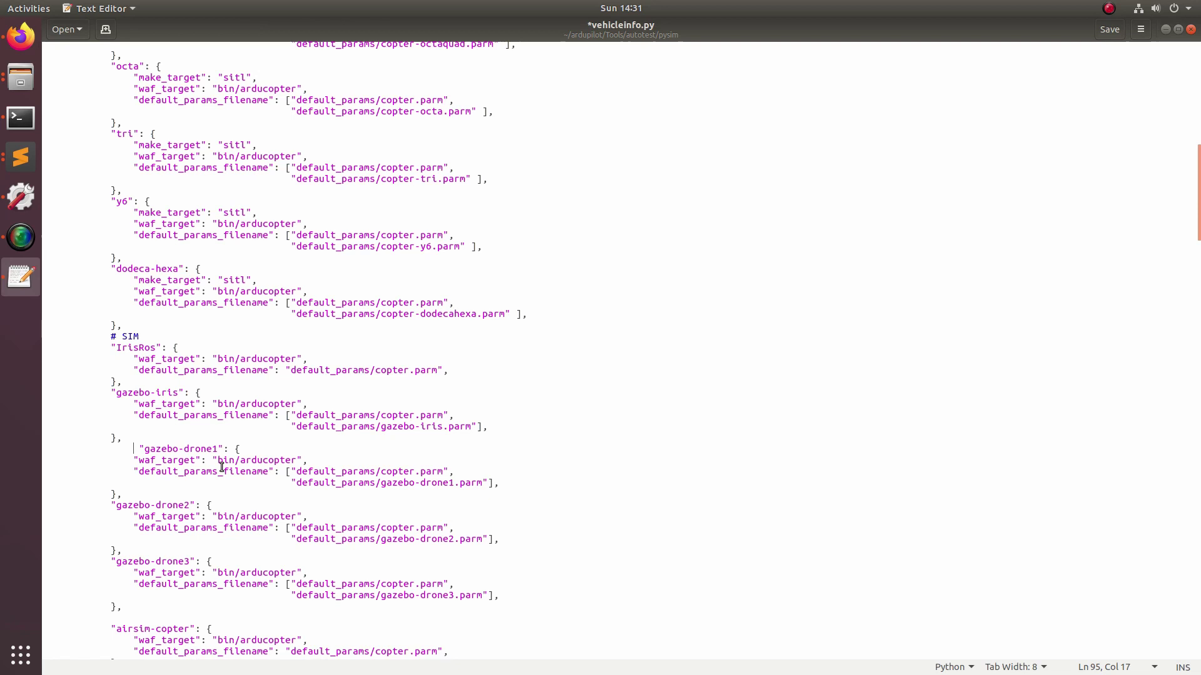
key(BackSpace)
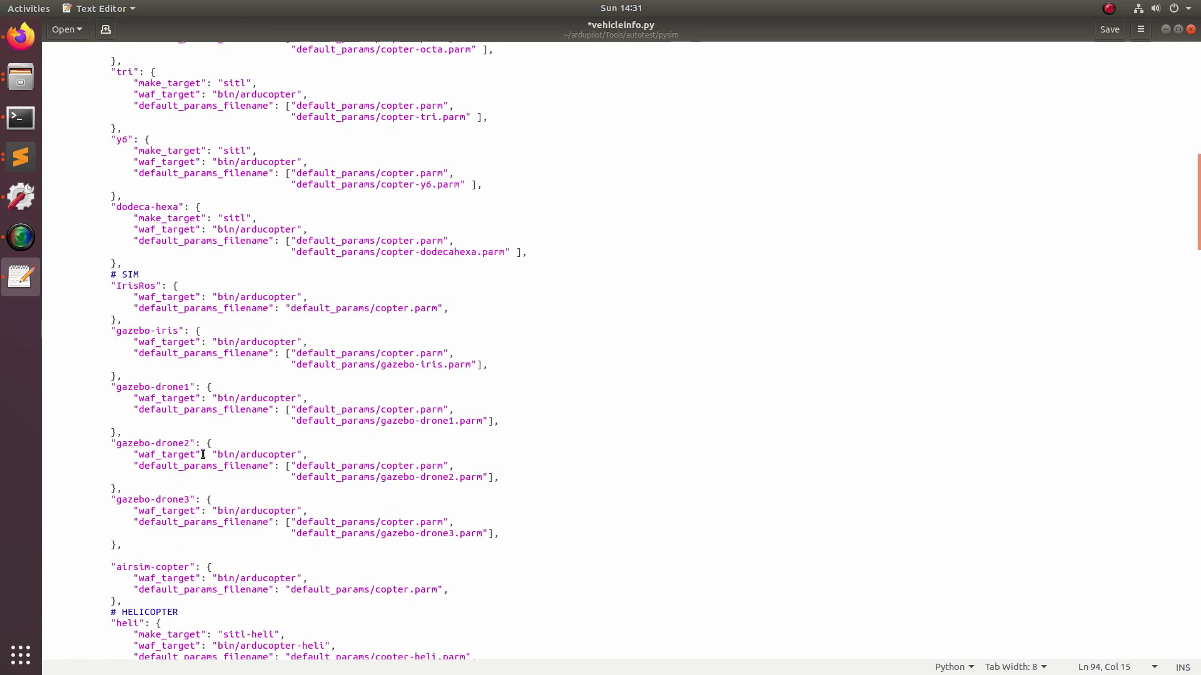
Step: Check the gazebo-drone1 to drone3 keys and their gazebo-droneN.parm filenames
scroll(206, 462, down, 2)
click(127, 376)
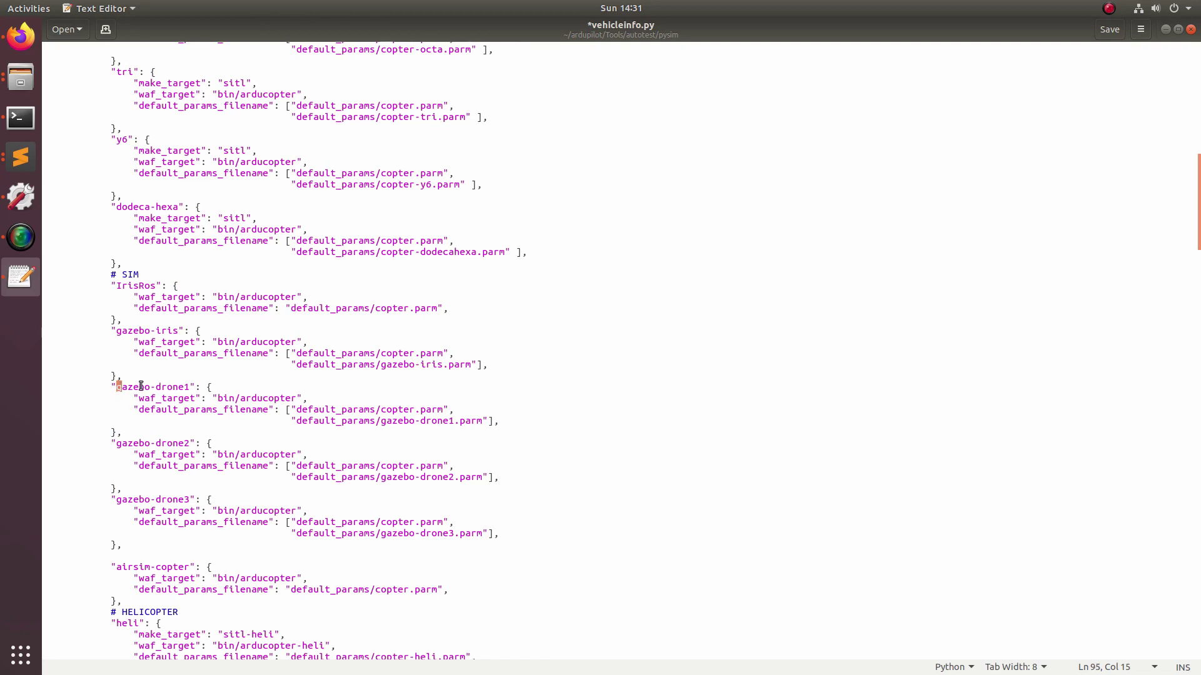
drag(118, 387, 189, 388)
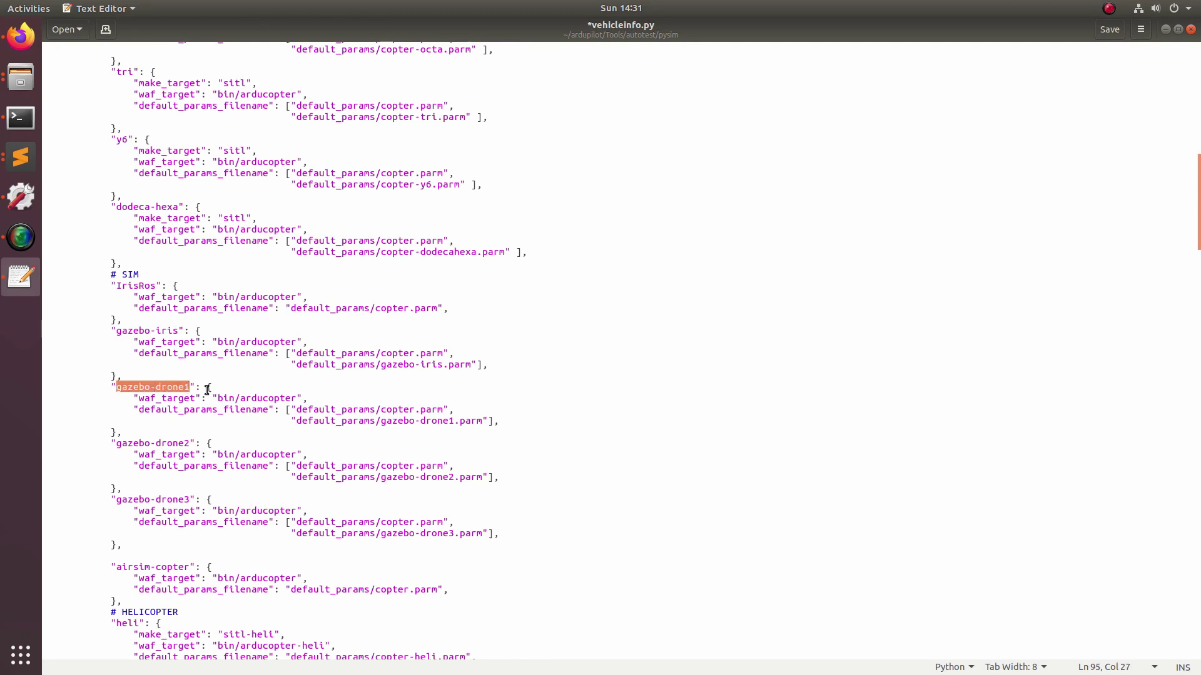
click(220, 394)
drag(117, 388, 153, 388)
click(151, 387)
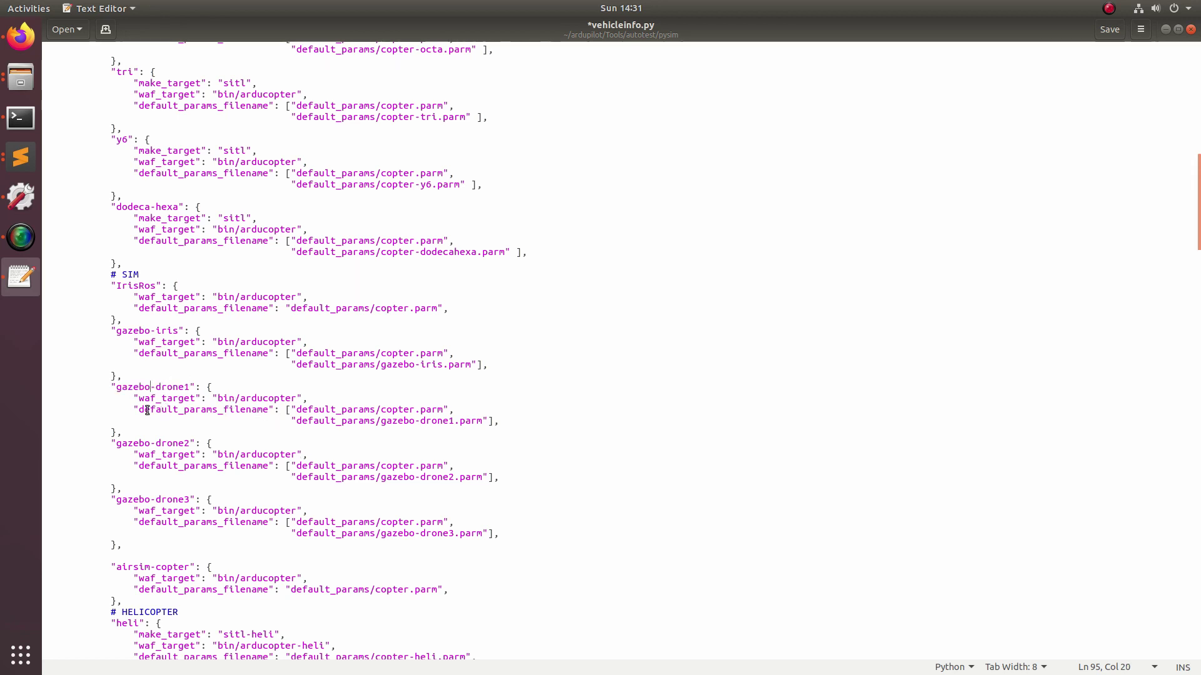
drag(139, 409, 499, 421)
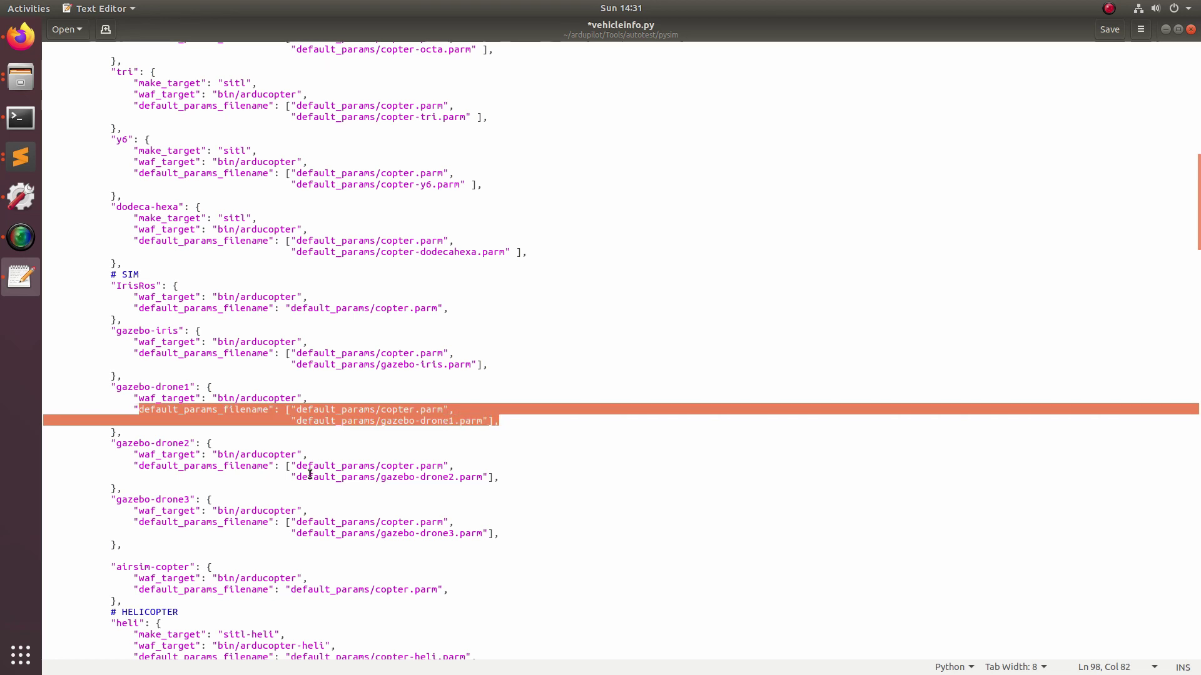
drag(336, 477, 493, 477)
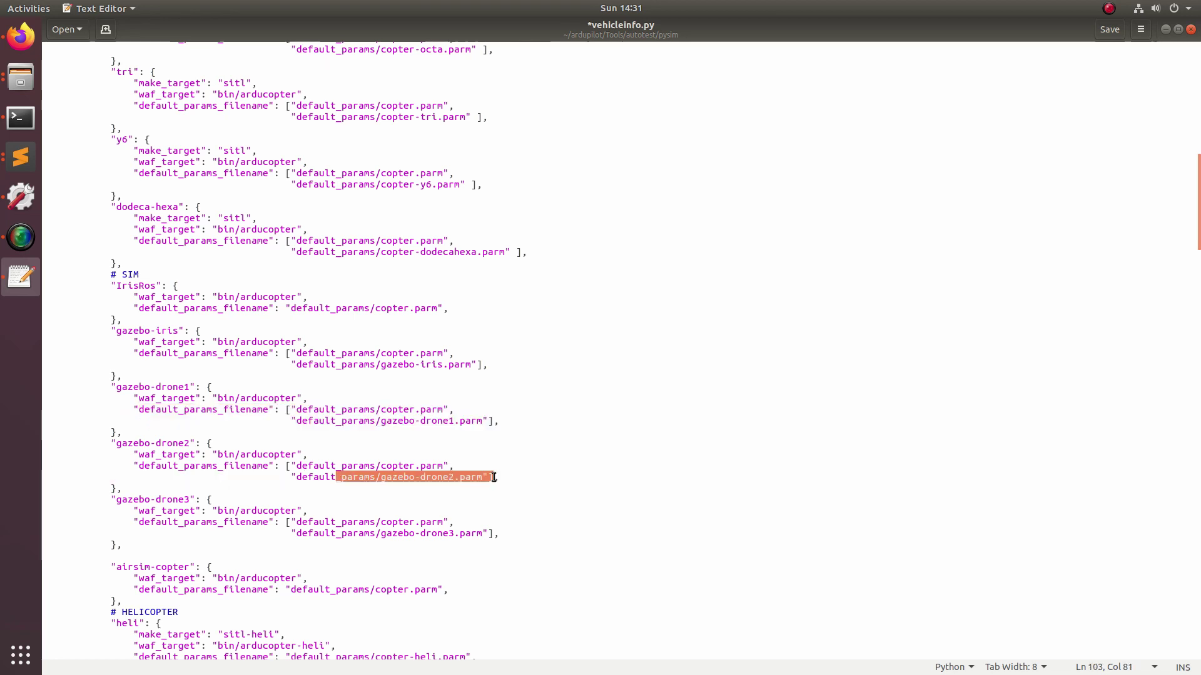
triple_click(348, 533)
click(586, 504)
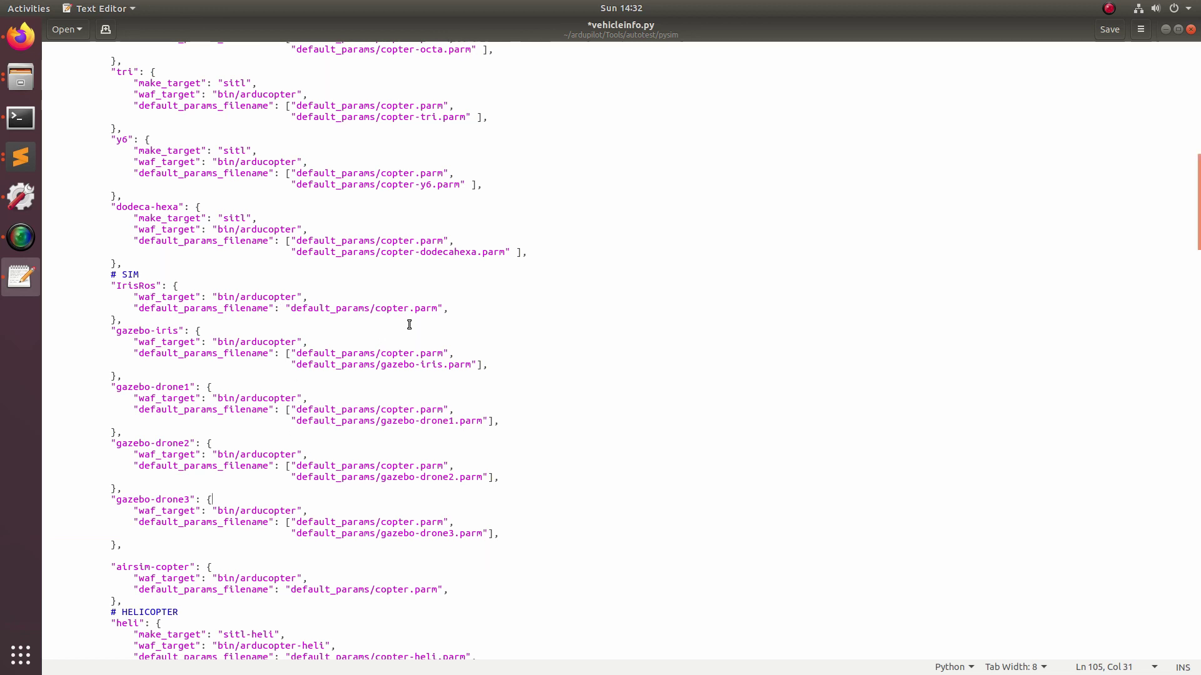
double_click(406, 533)
Step: Save vehicleinfo.py and find the tutorial's example gazebo-drone1.parm with its SYSID_THISMAV 1 line
key(ctrl+s)
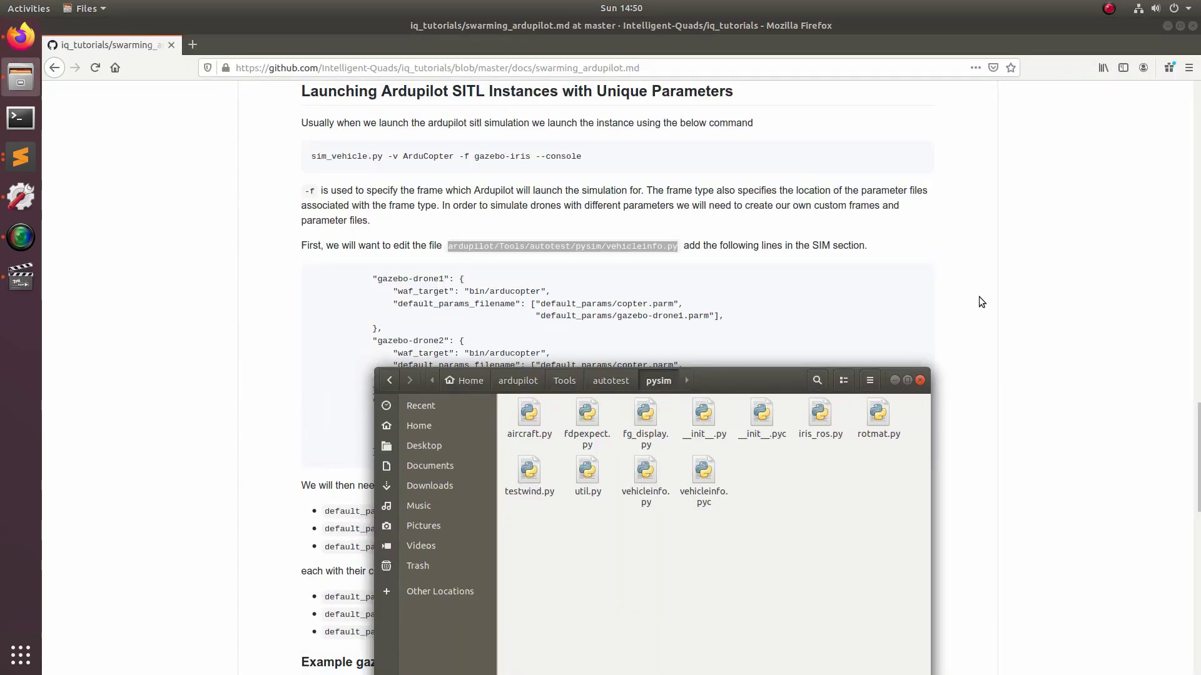
click(979, 297)
scroll(804, 378, down, 5)
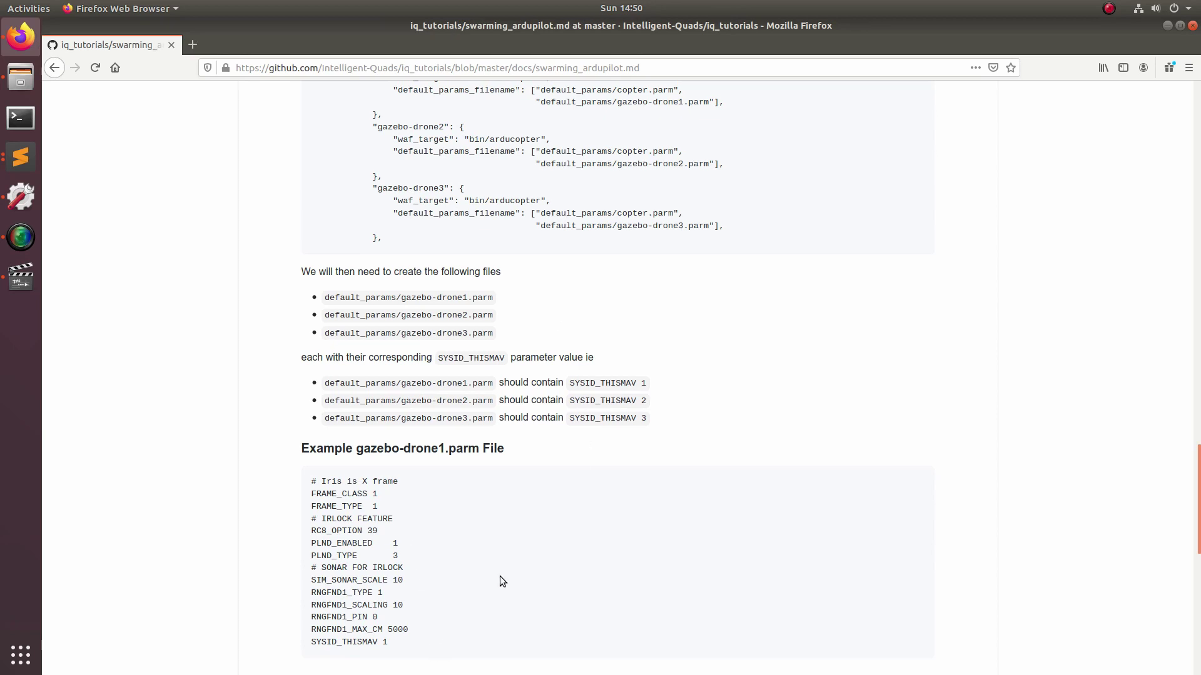
scroll(501, 576, down, 2)
drag(419, 560, 306, 395)
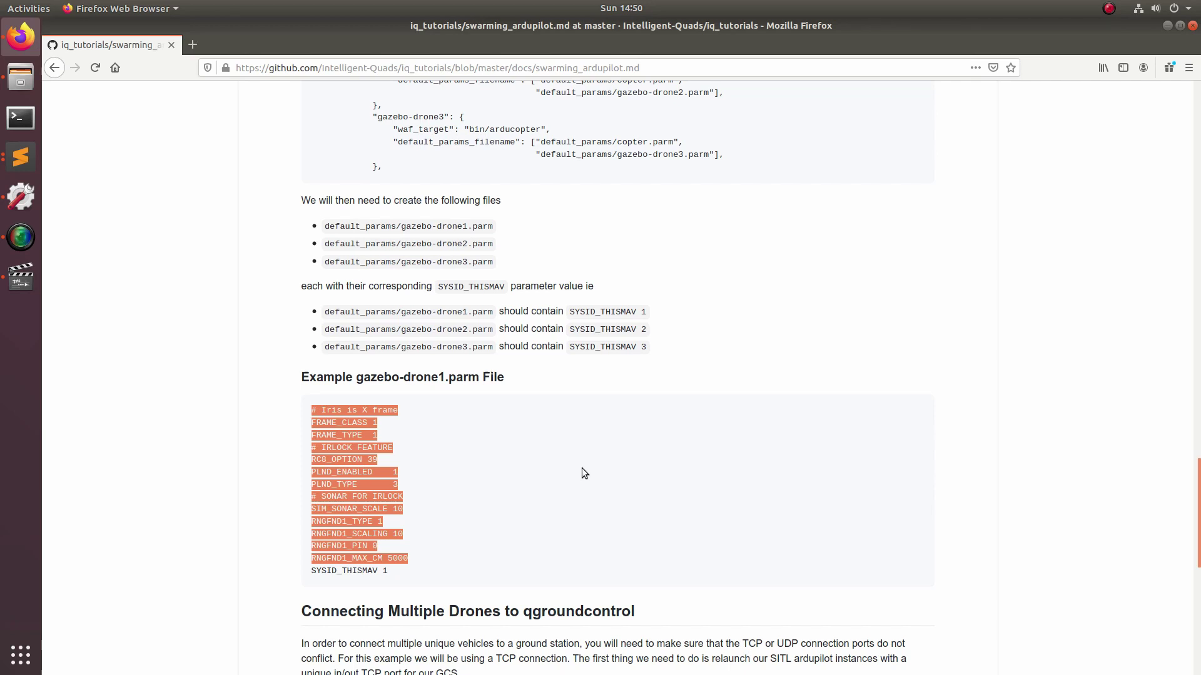
click(404, 572)
drag(403, 572, 301, 566)
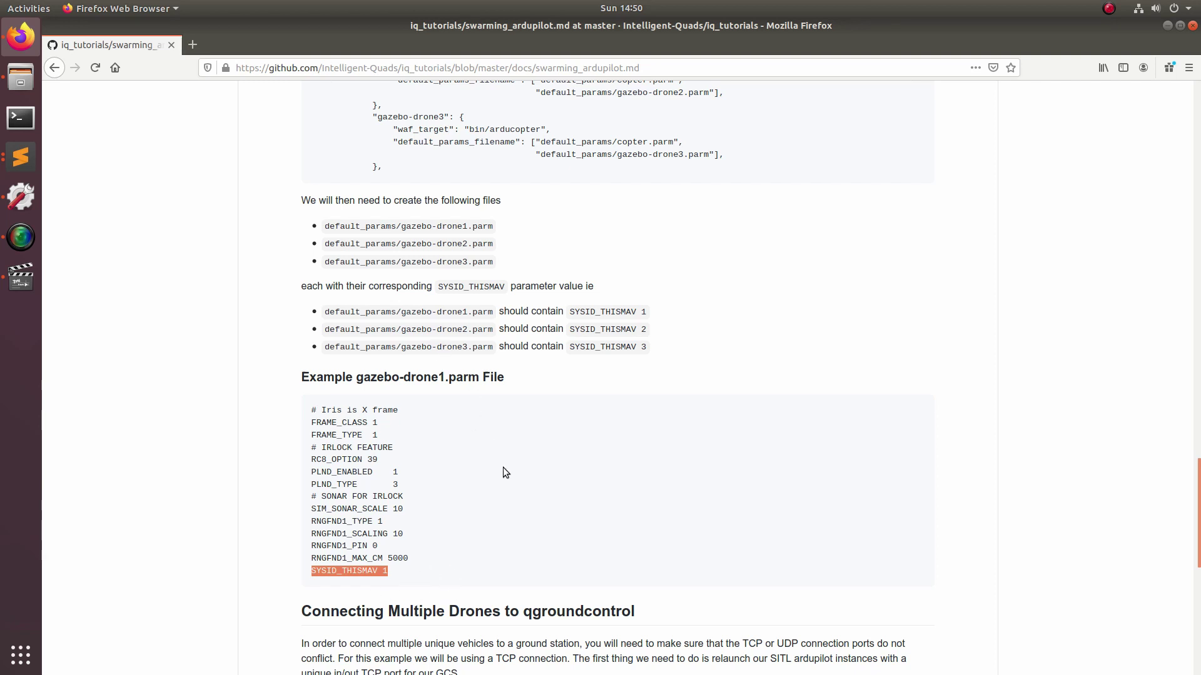
scroll(505, 472, up, 2)
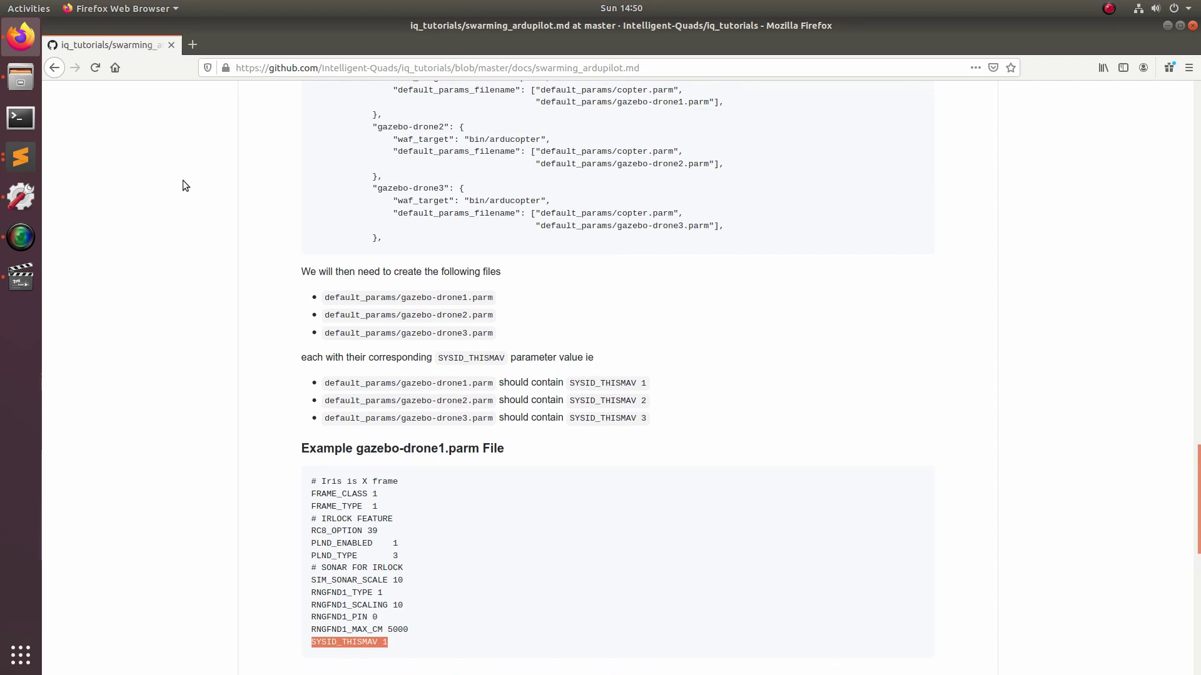
Step: Go to ardupilot/Tools/autotest/default_params in Files and bring up its context menu
click(20, 77)
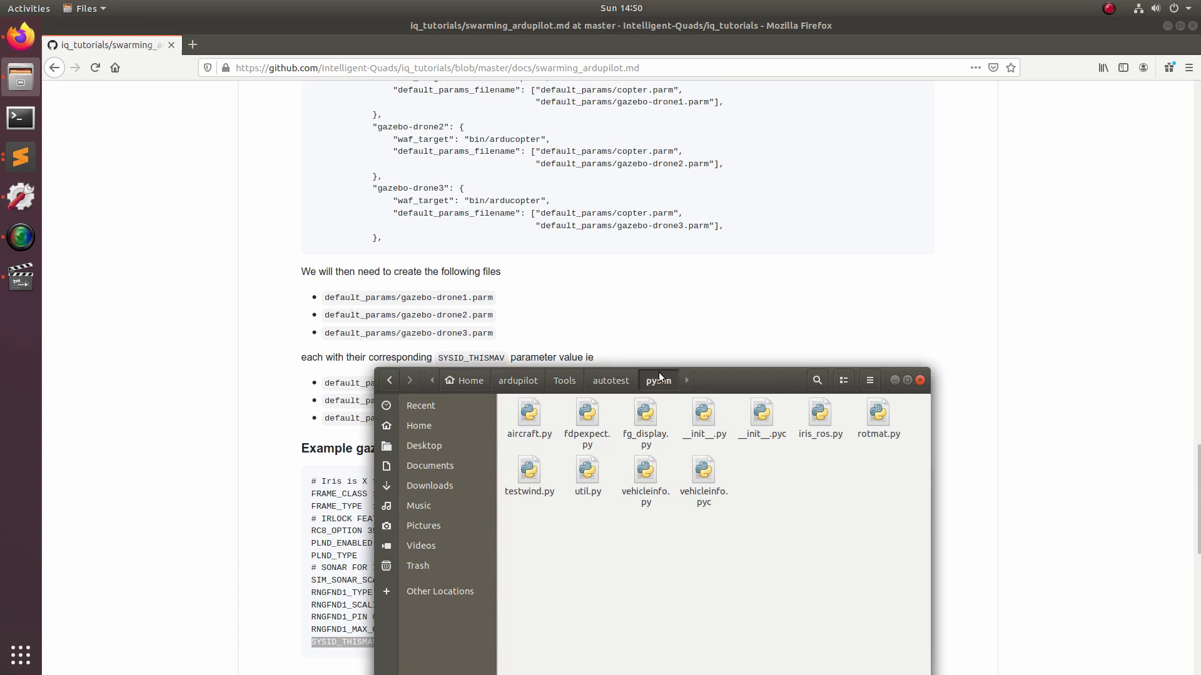
click(611, 381)
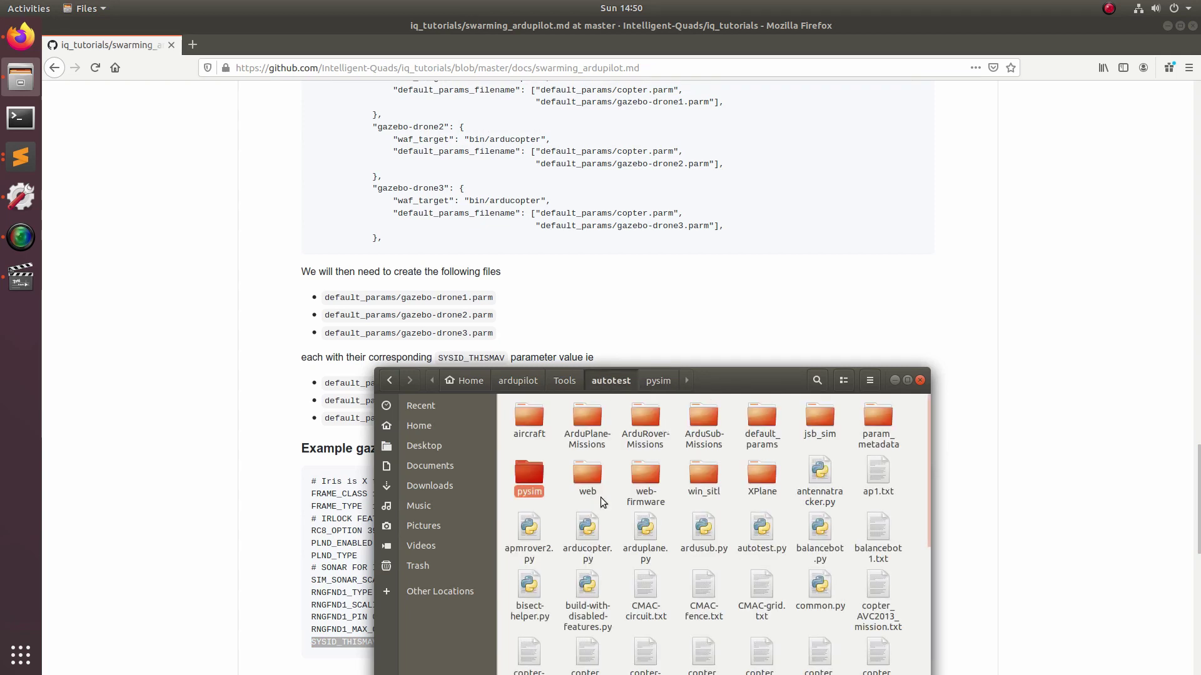
double_click(762, 418)
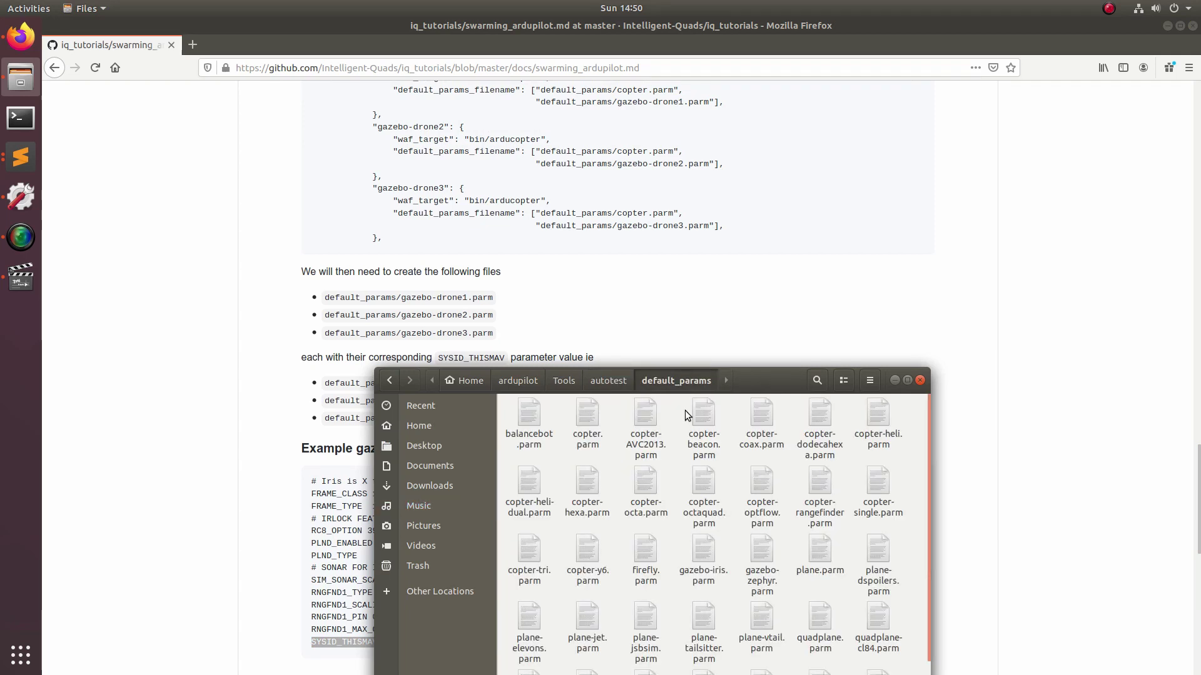
scroll(687, 415, down, 2)
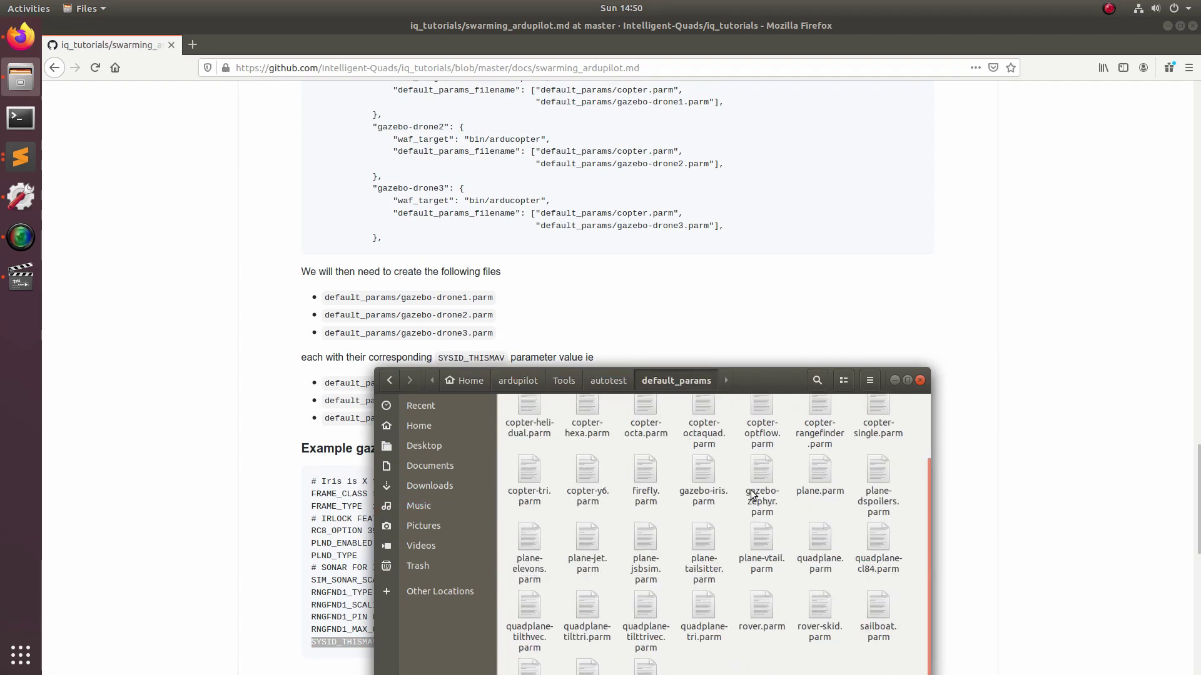
right_click(725, 655)
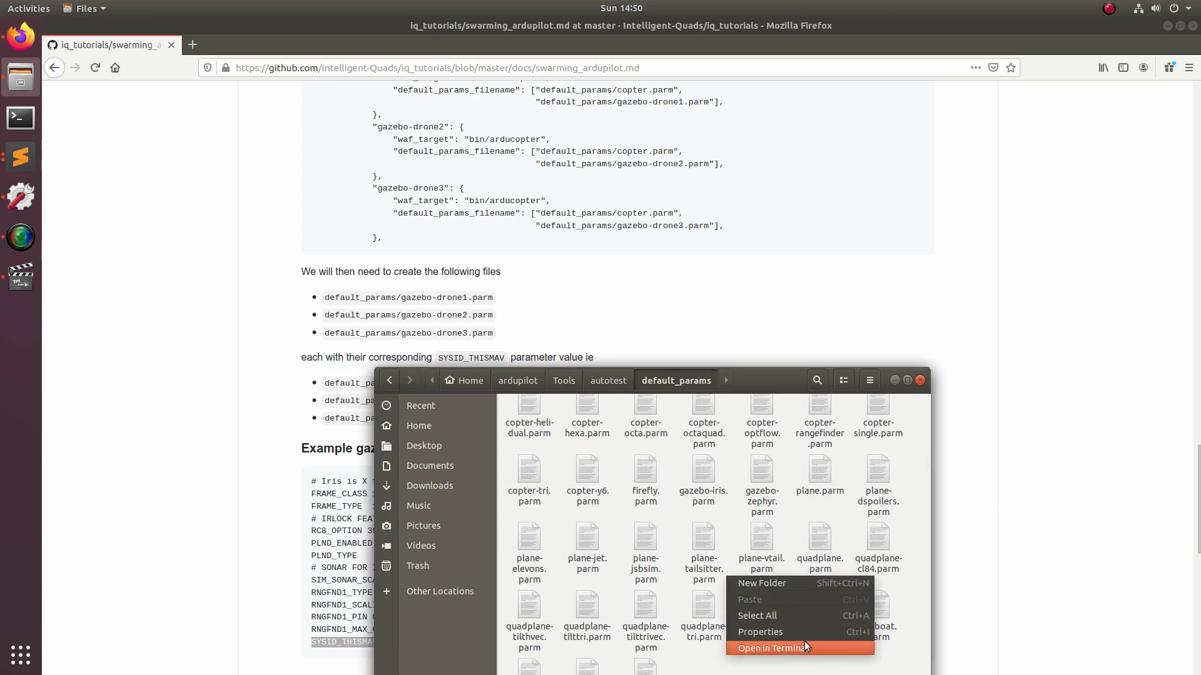
Step: Open a terminal in default_params and create gazebo-drone1.parm with nano
click(824, 646)
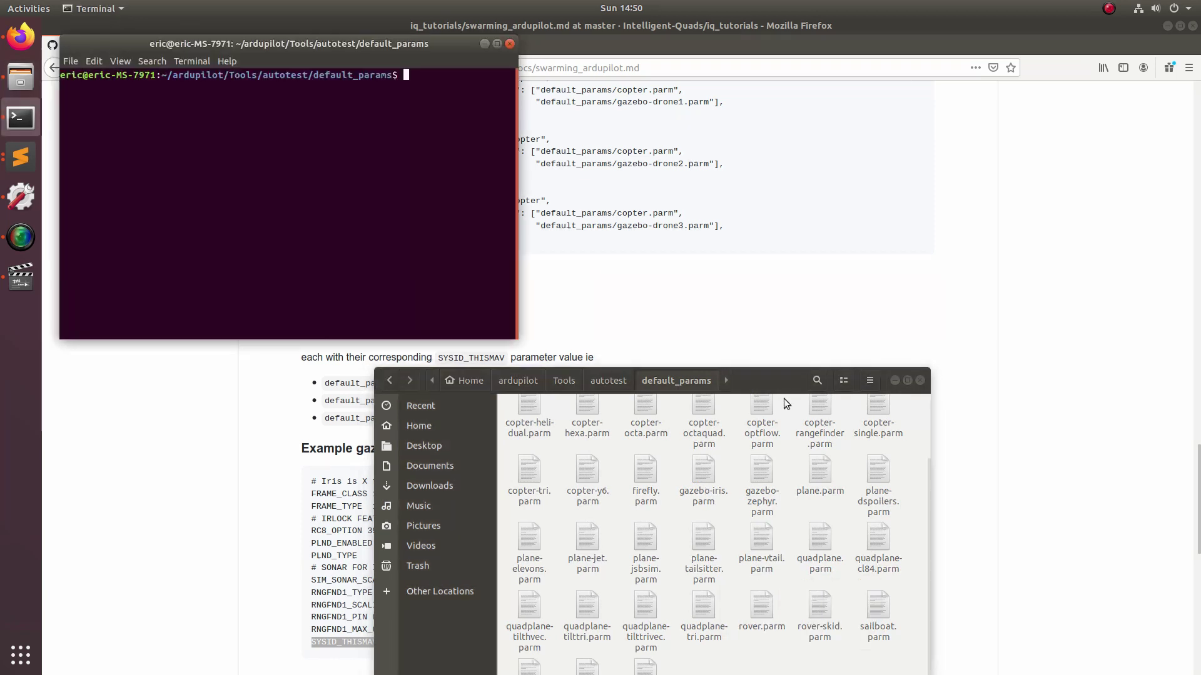
click(889, 383)
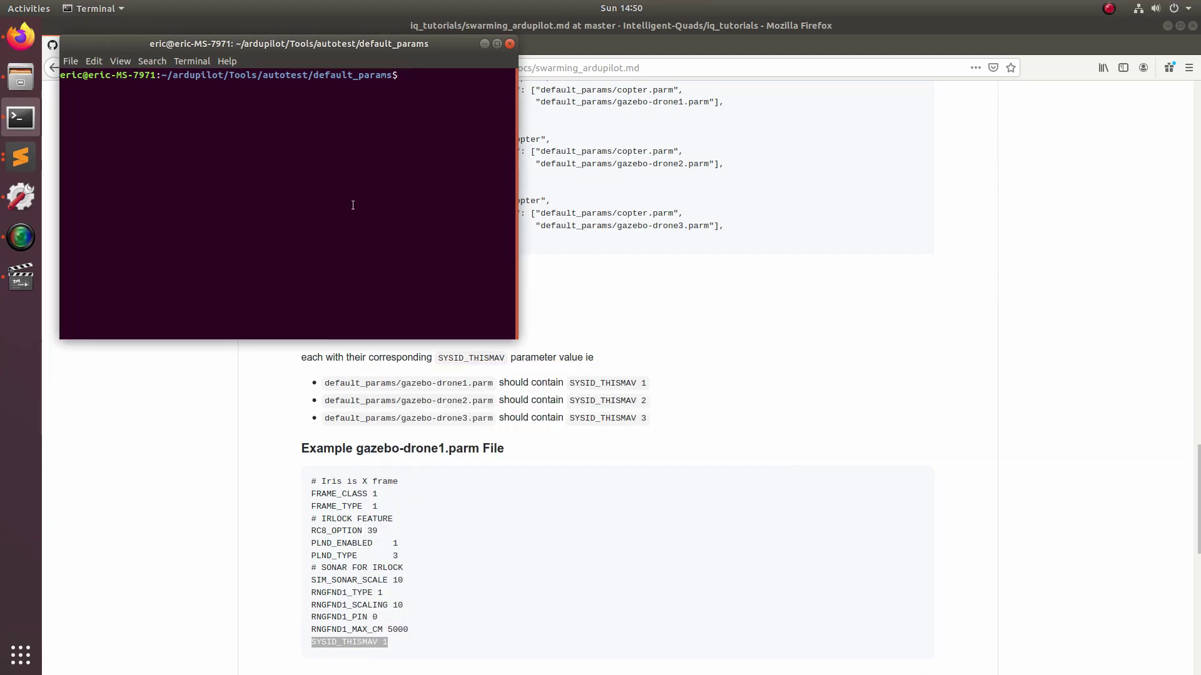
text(nano gazebo-drone1.parm)
key(Return)
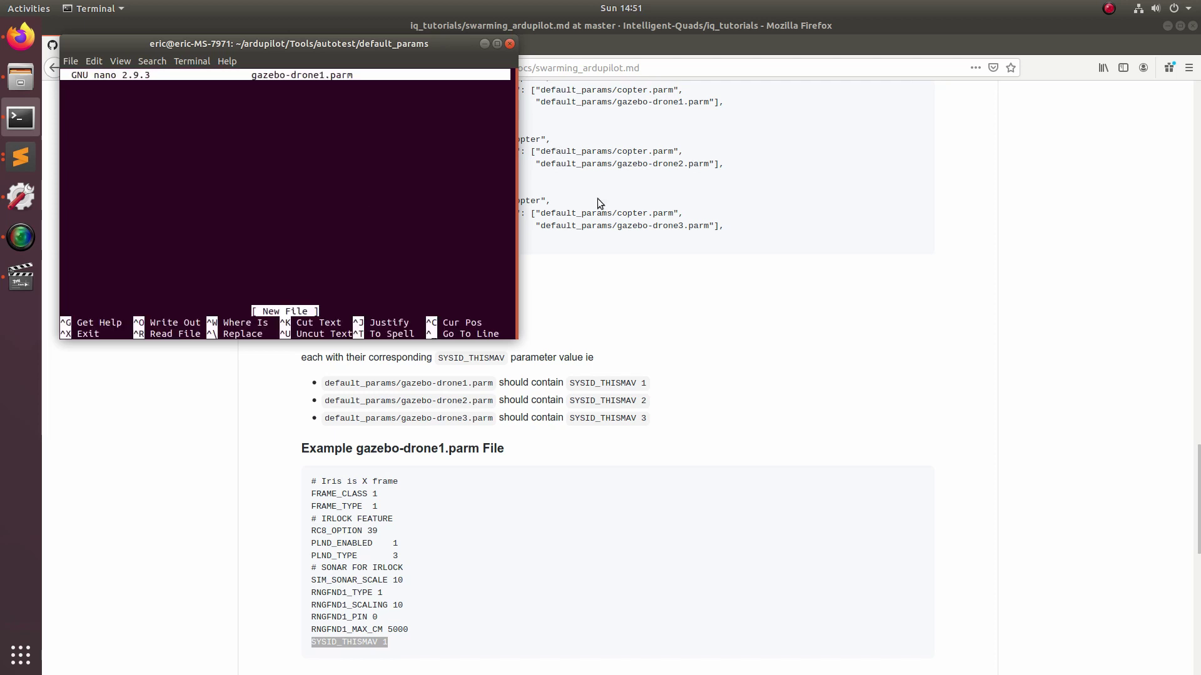
Step: Paste the tutorial's example parameter block into gazebo-drone1.parm and save it
click(390, 629)
drag(398, 650, 311, 480)
key(ctrl+c)
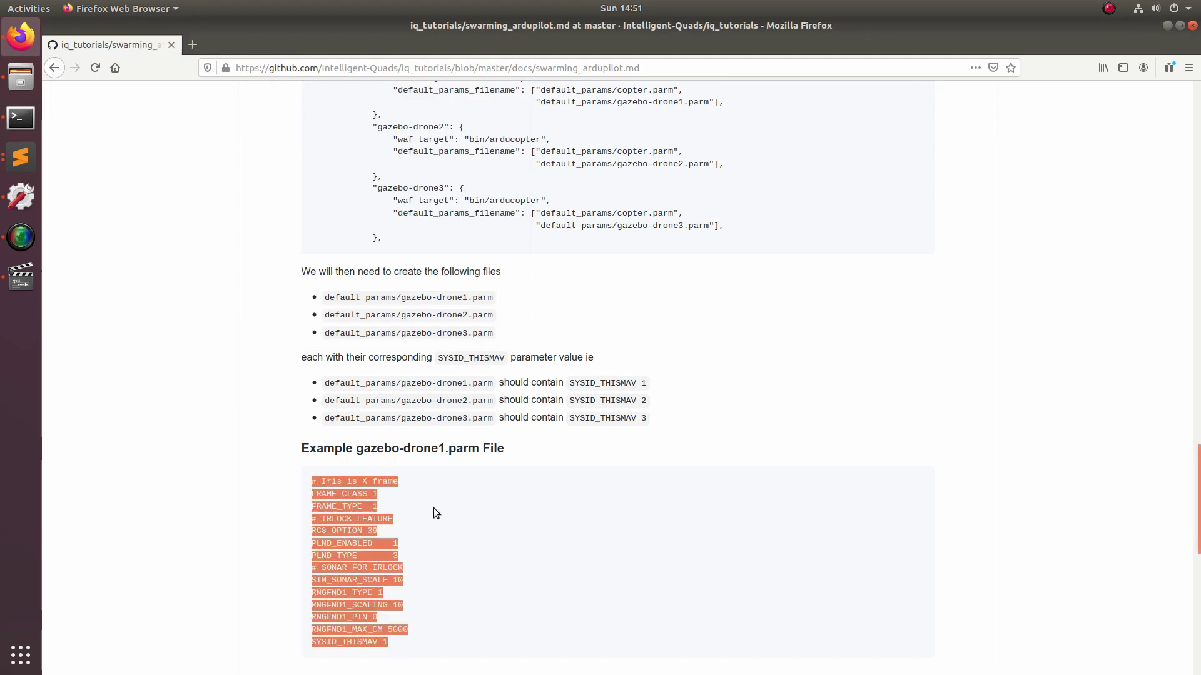
key(alt+Tab)
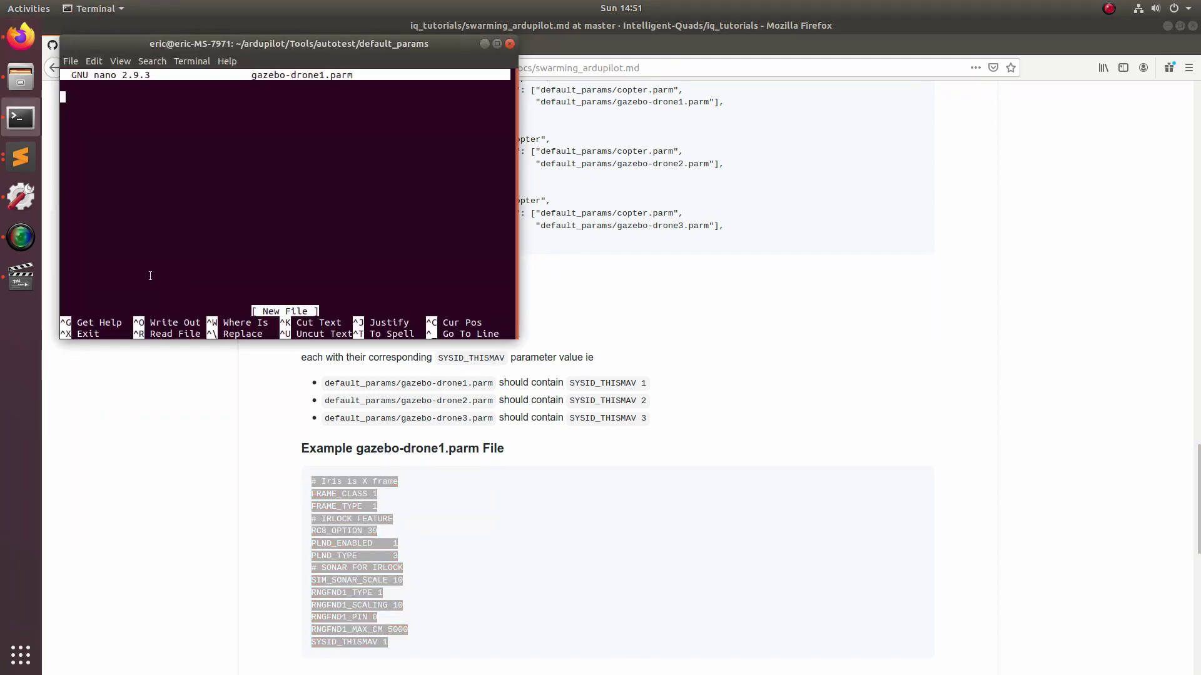
key(ctrl+shift+v)
key(ctrl+x)
key(y)
key(Return)
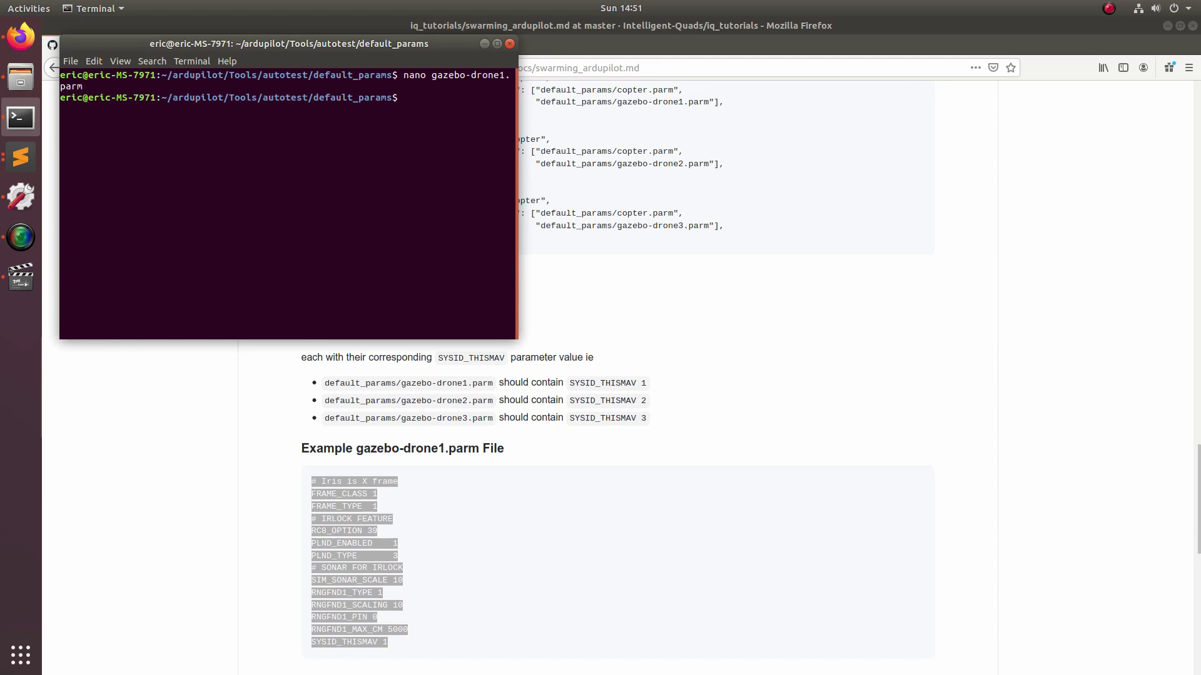
text(cp gazebo-drone1.parm gazebo-drone1.parm)
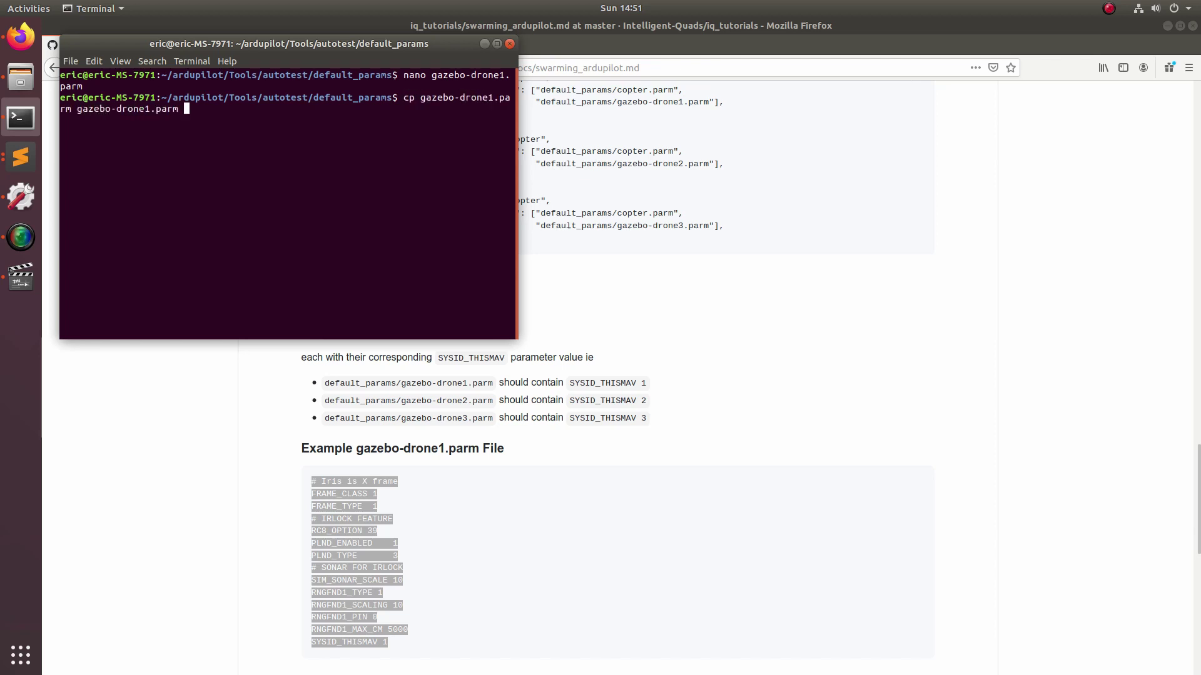
Step: Copy gazebo-drone1.parm to gazebo-drone2.parm and gazebo-drone3.parm
key(Left)
key(Left)
key(BackSpace)
text(2)
key(Return)
key(Up)
key(Left)
key(Left)
key(Left)
key(Left)
key(Left)
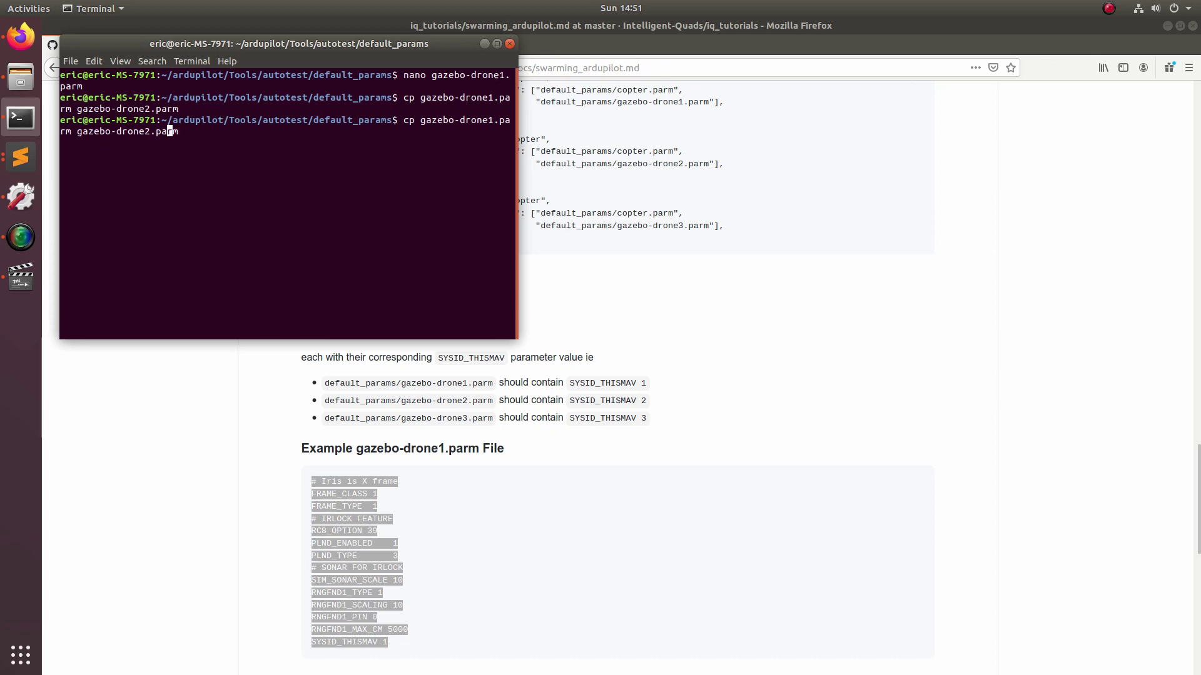
key(BackSpace)
text(3)
key(Return)
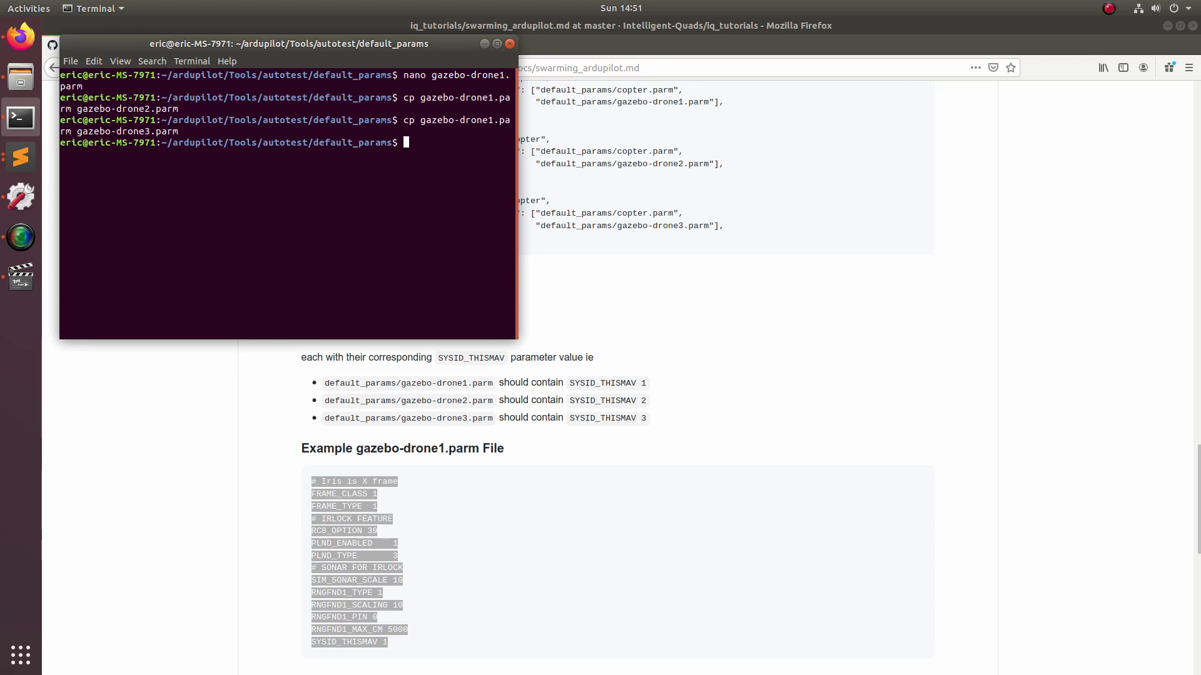
Step: Set SYSID_THISMAV to 2 in gazebo-drone2.parm and save it
text(nano gazeb)
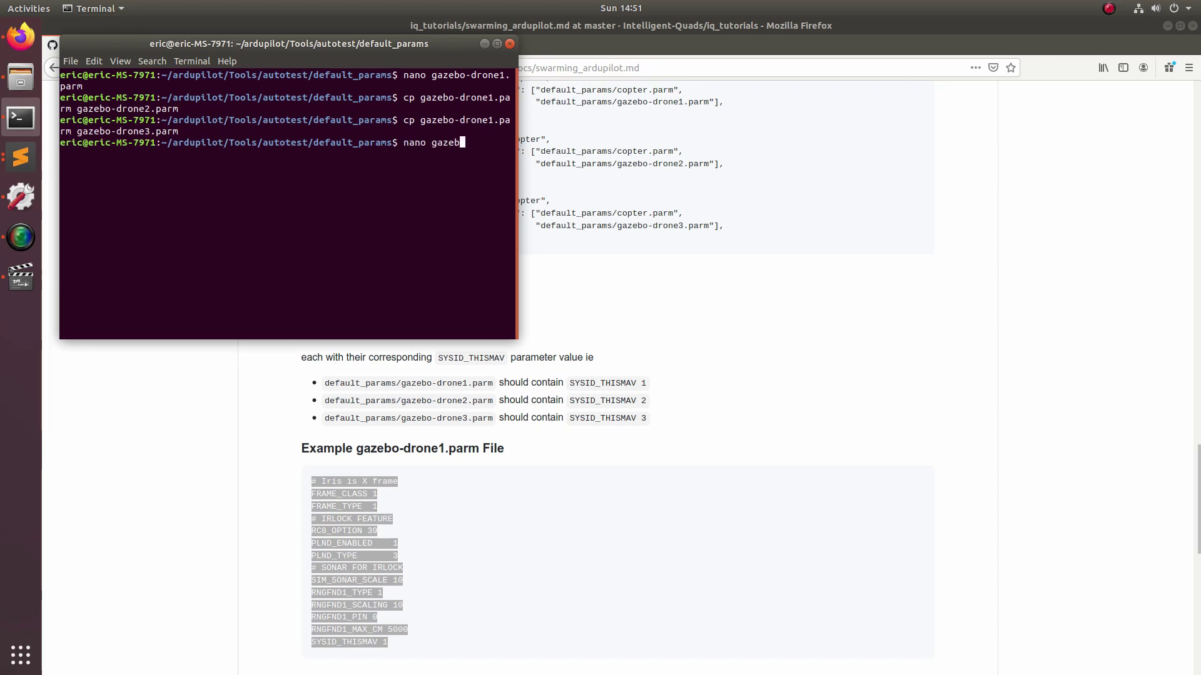
text(o-drone2.parm)
key(Return)
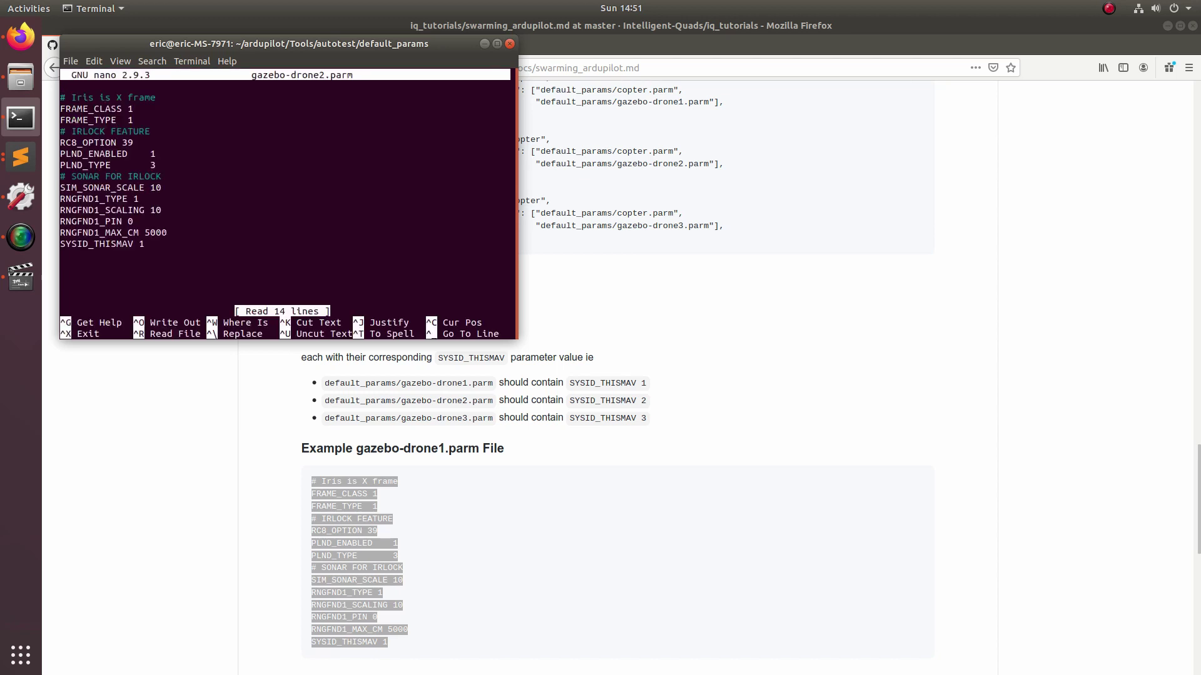
key(Down)
key(Down)
key(Down)
key(Down)
key(Down)
key(Down)
key(Down)
key(Down)
key(Down)
key(Down)
key(Down)
key(BackSpace)
text(2)
key(ctrl+x)
key(y)
key(Return)
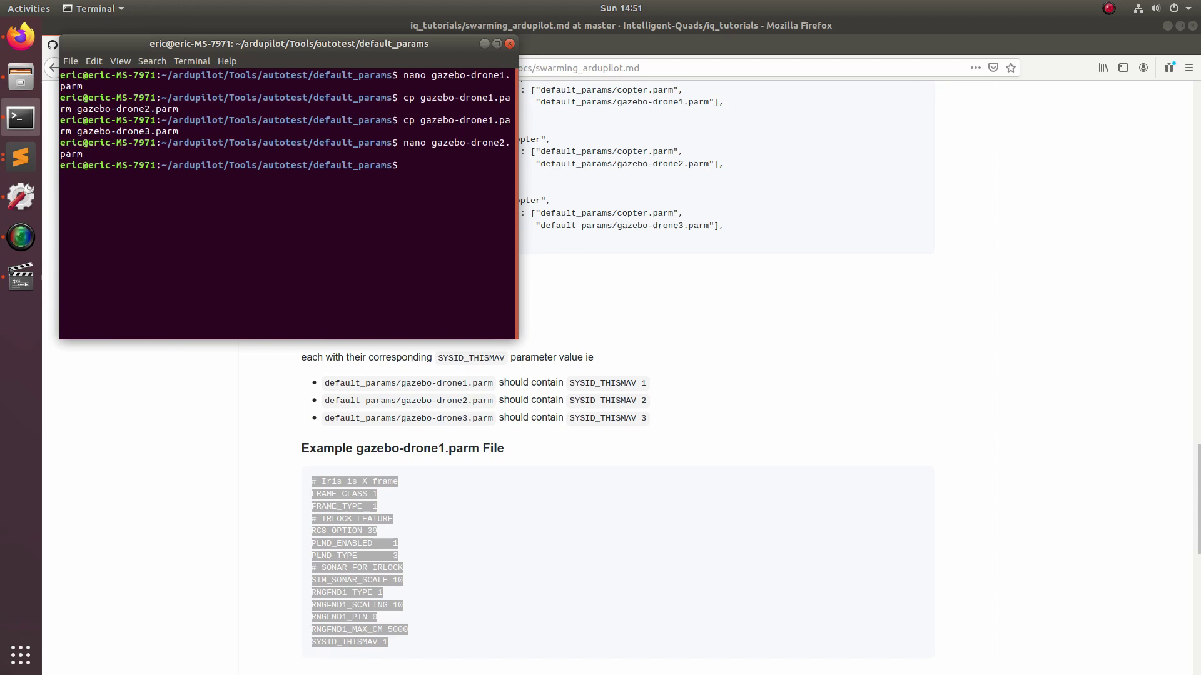
Step: Set SYSID_THISMAV to 3 in gazebo-drone3.parm and save it
text(nano gazebo-drone3.parm)
key(Return)
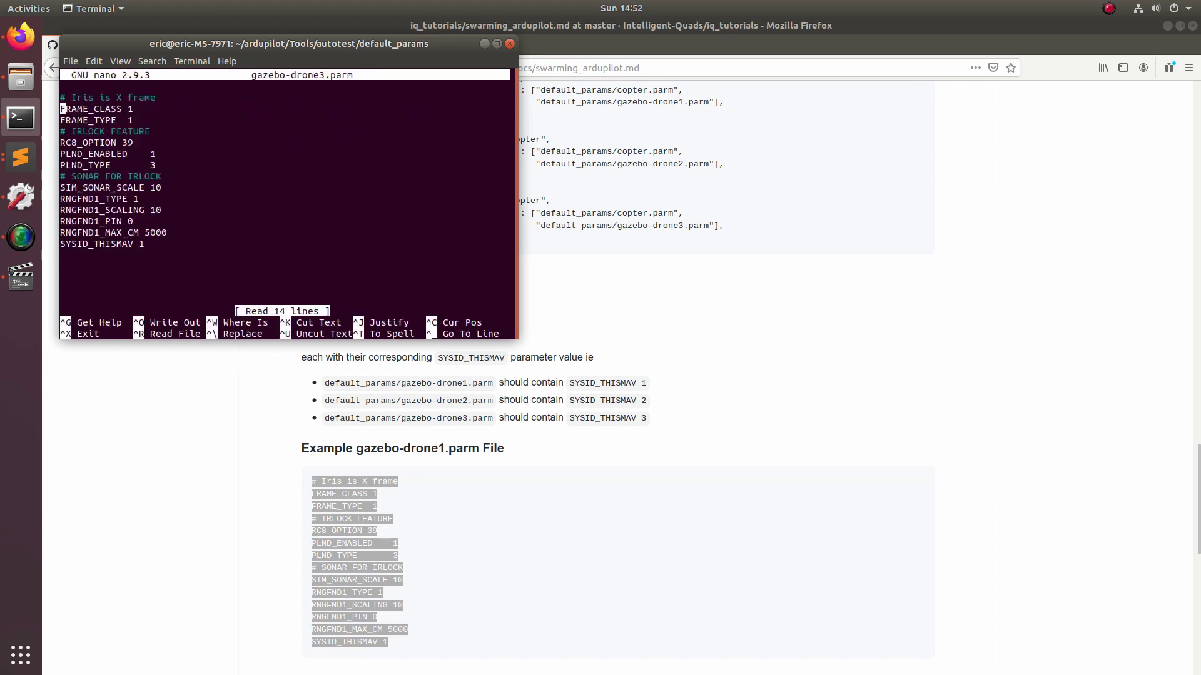
key(Down)
key(Down)
key(Down)
key(Down)
key(Down)
key(Down)
key(Down)
key(Down)
key(Down)
key(Down)
key(Down)
key(Down)
key(Down)
key(End)
key(BackSpace)
text(3)
key(ctrl+x)
key(y)
key(Return)
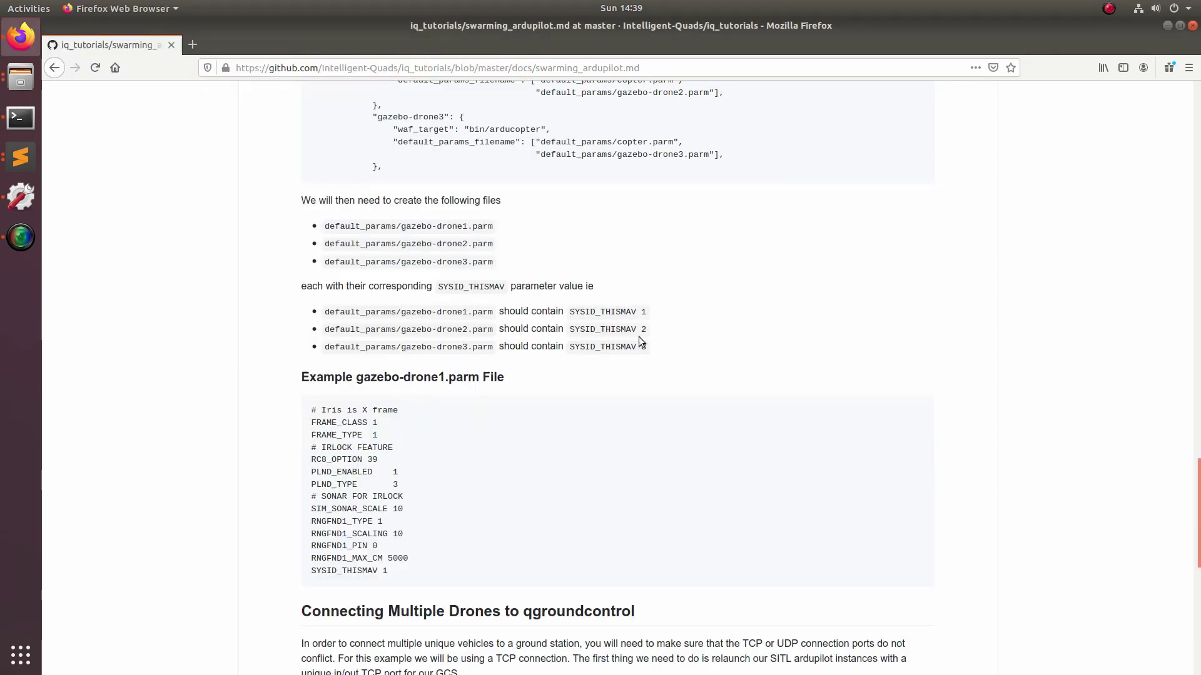
Step: Scroll to the multiple-drones section and highlight TCP ports 8100 and 8200 in the commands
scroll(639, 336, down, 4)
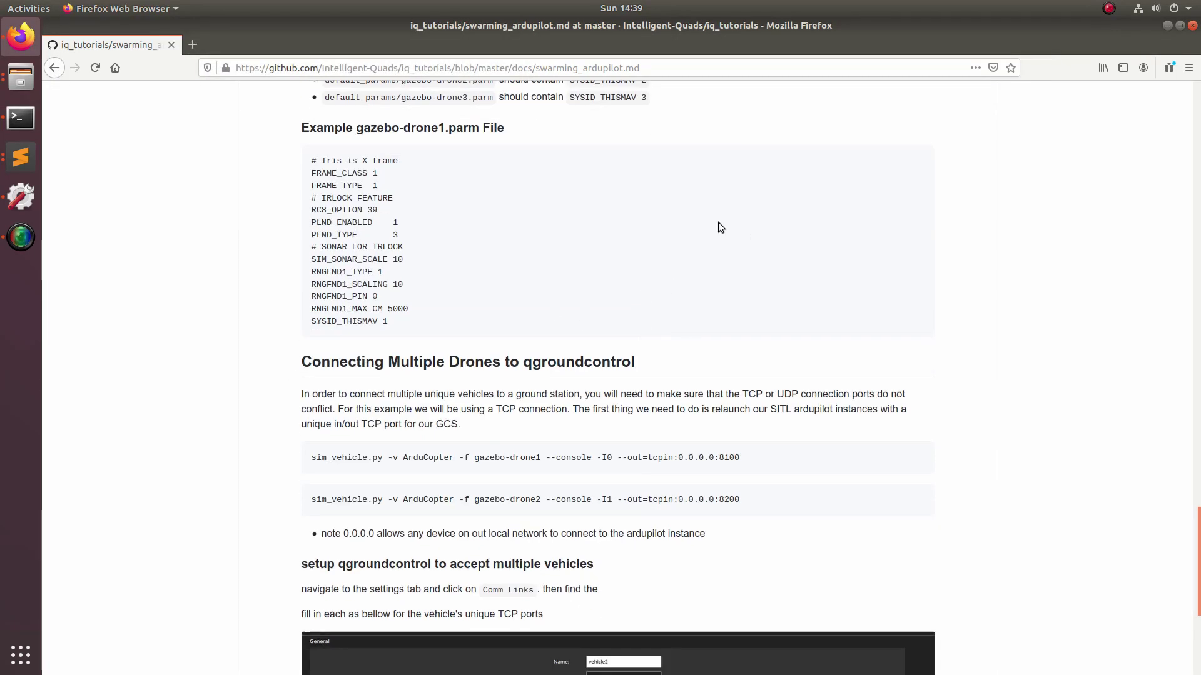
scroll(697, 219, down, 2)
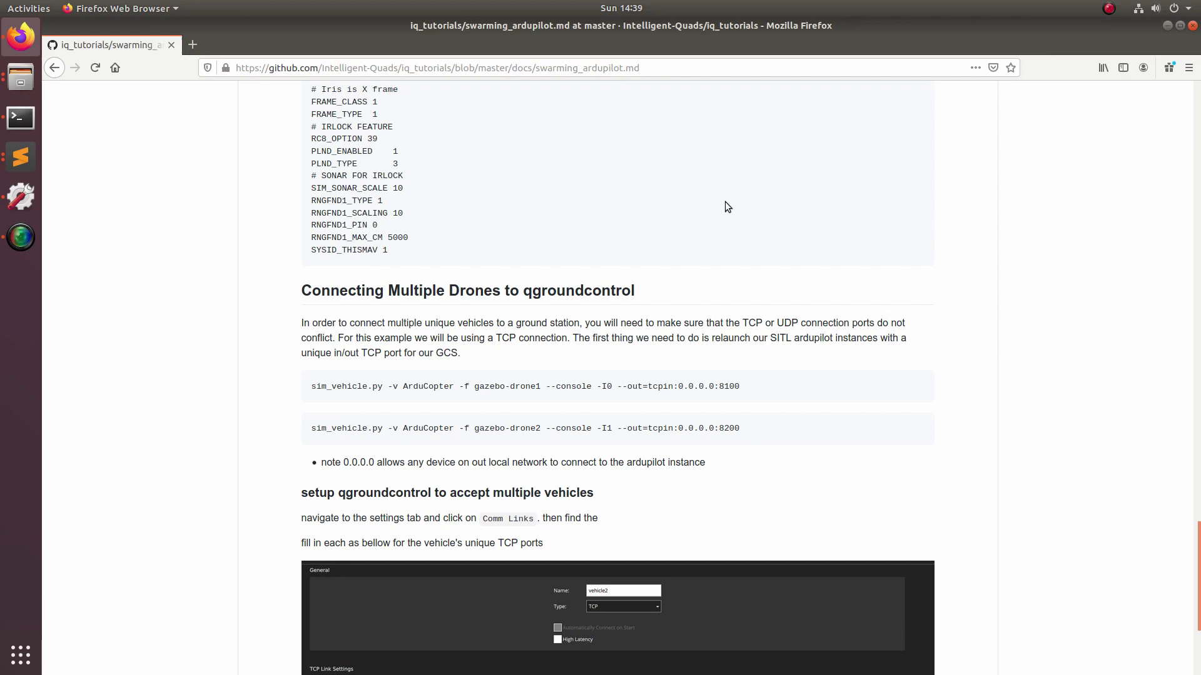
scroll(503, 292, down, 4)
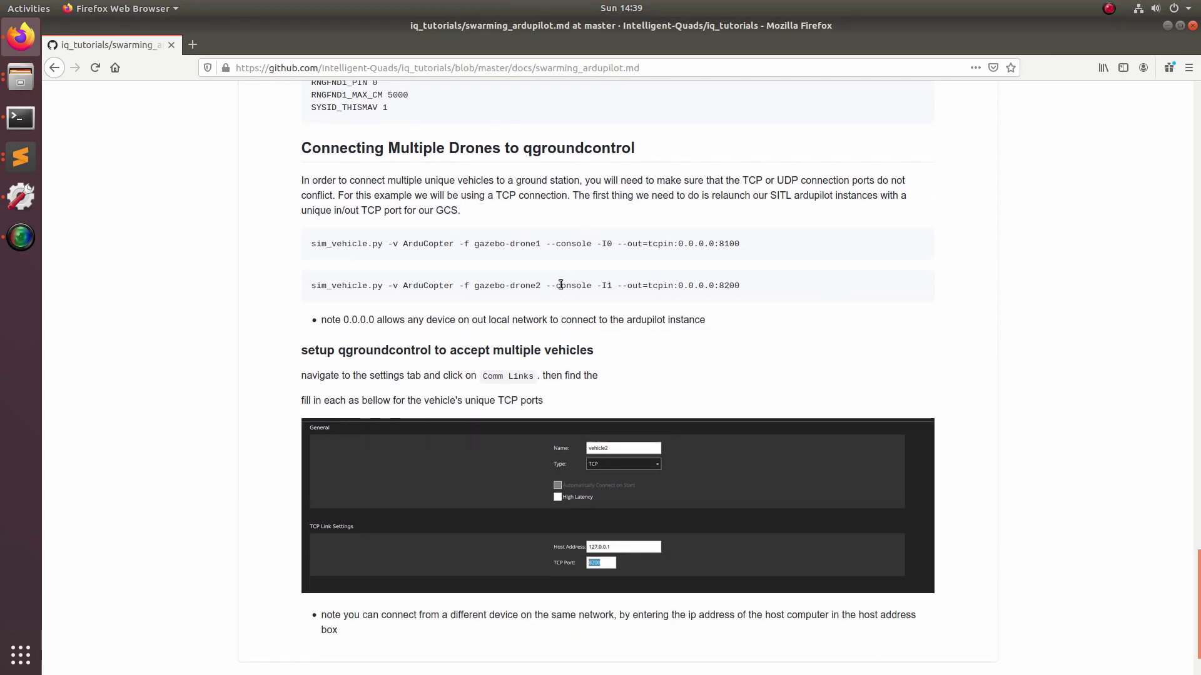
drag(740, 244, 617, 244)
click(628, 249)
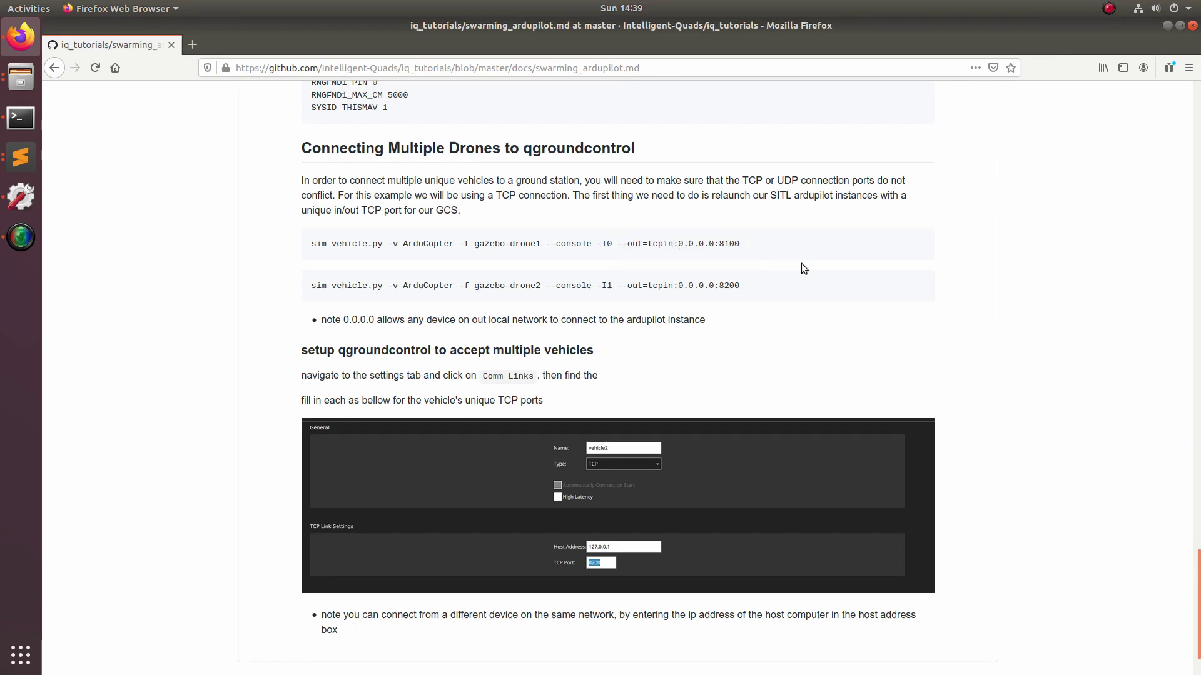
double_click(694, 245)
drag(741, 247, 720, 245)
drag(719, 285, 763, 294)
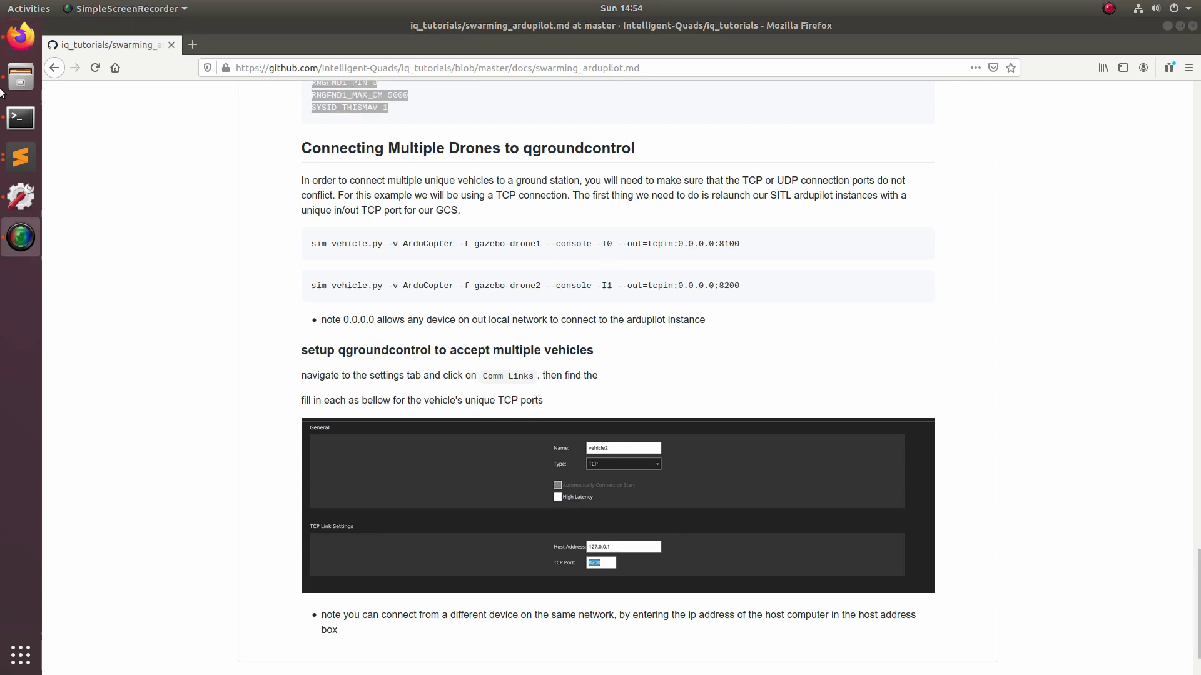
Step: Run QGroundControl.AppImage from the home folder in the terminal
click(20, 117)
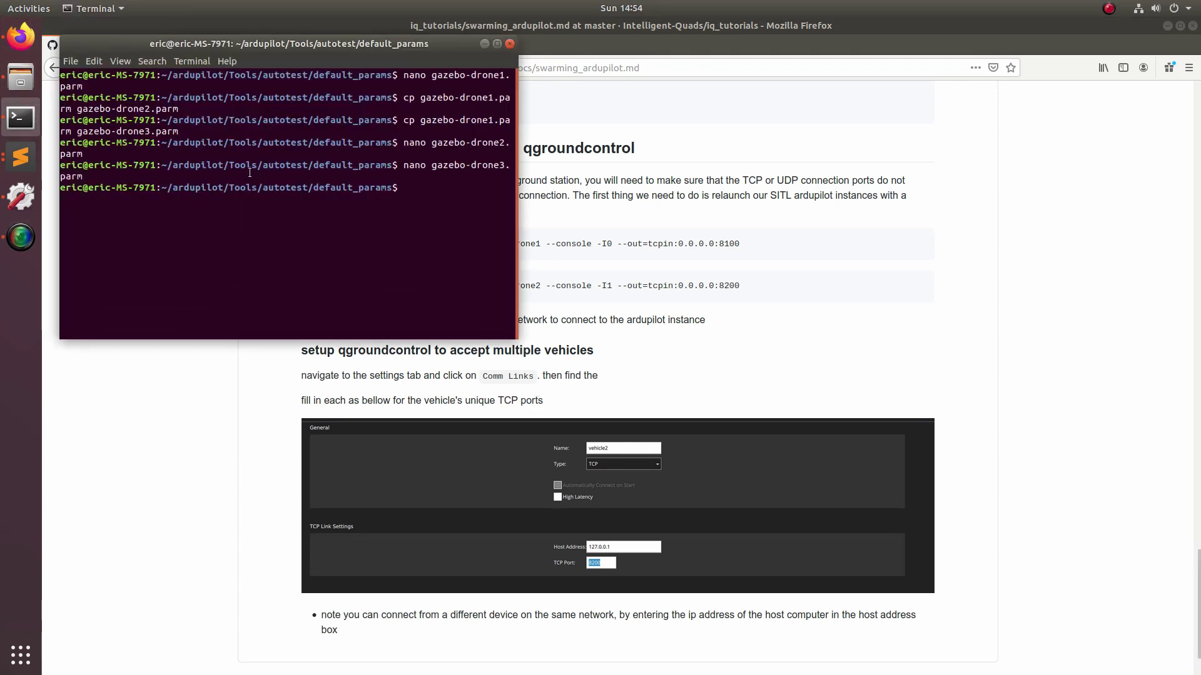
text(cd)
key(Return)
text(./)
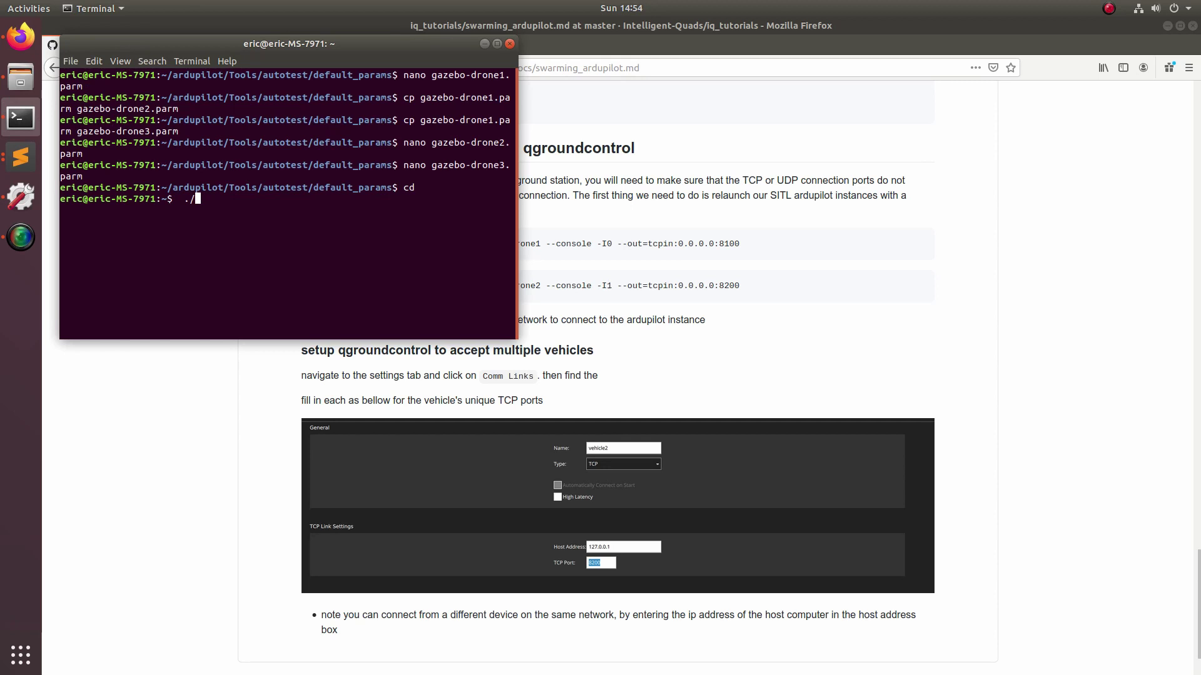
text(QG)
key(Tab)
key(Return)
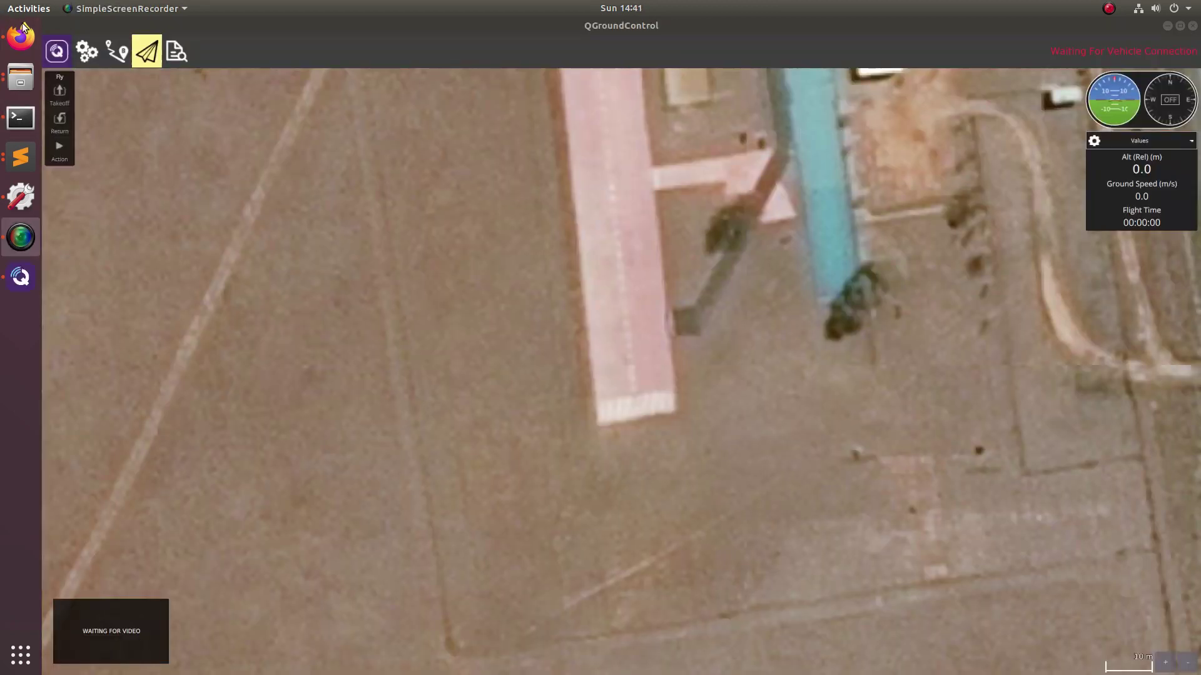
Step: Add a TCP comm link named drone1 on port 8100
click(57, 51)
click(78, 128)
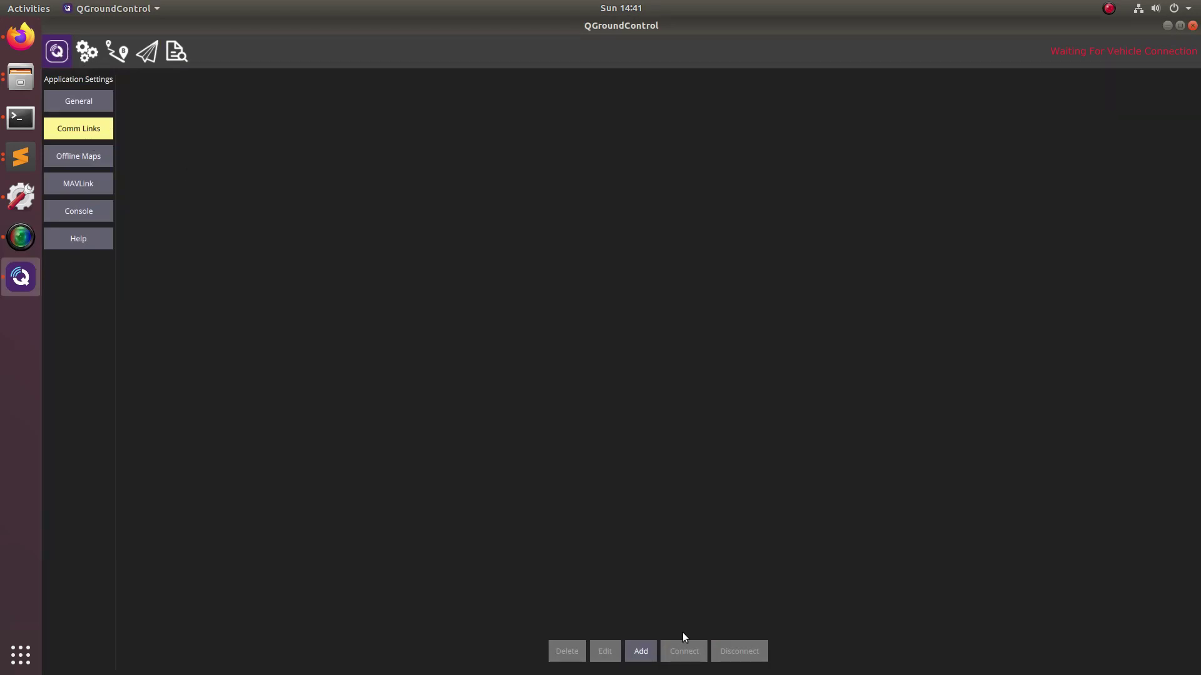
click(641, 651)
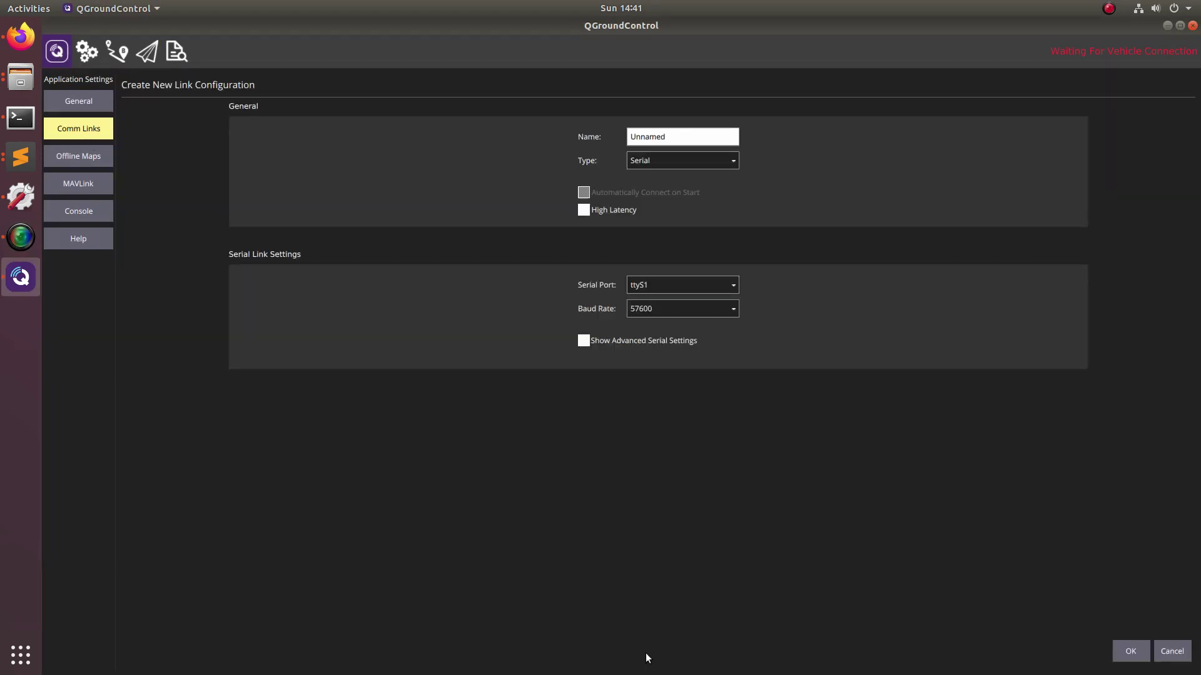
click(686, 139)
text(drone1)
click(703, 157)
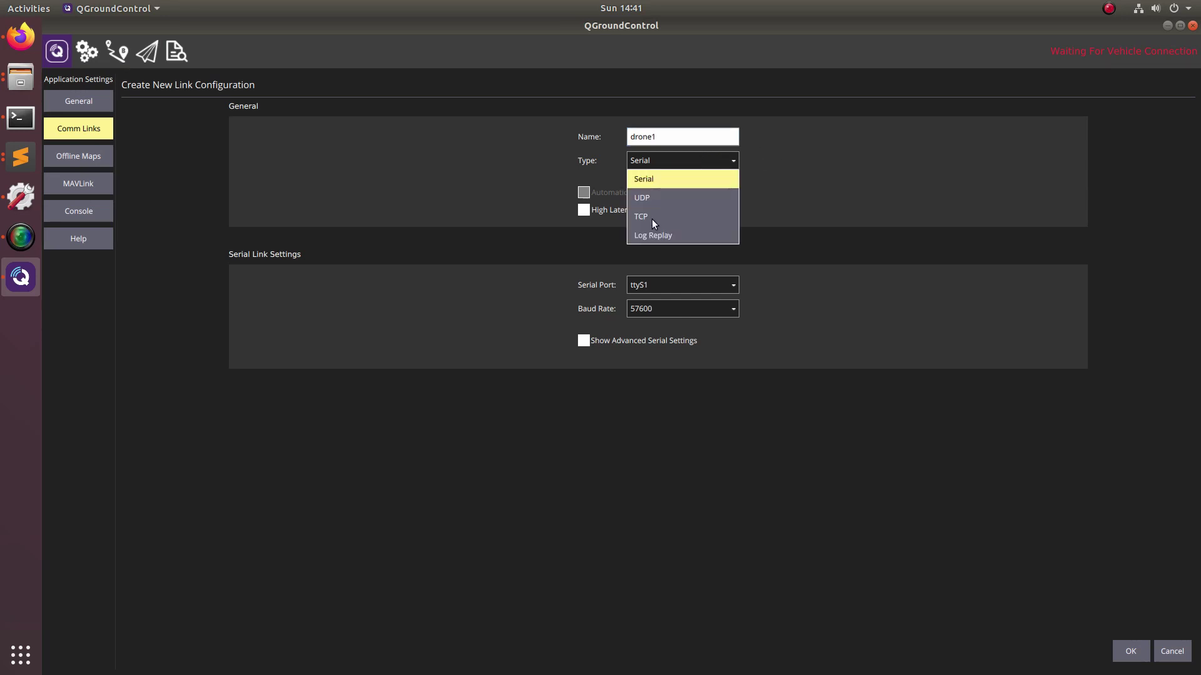
click(650, 218)
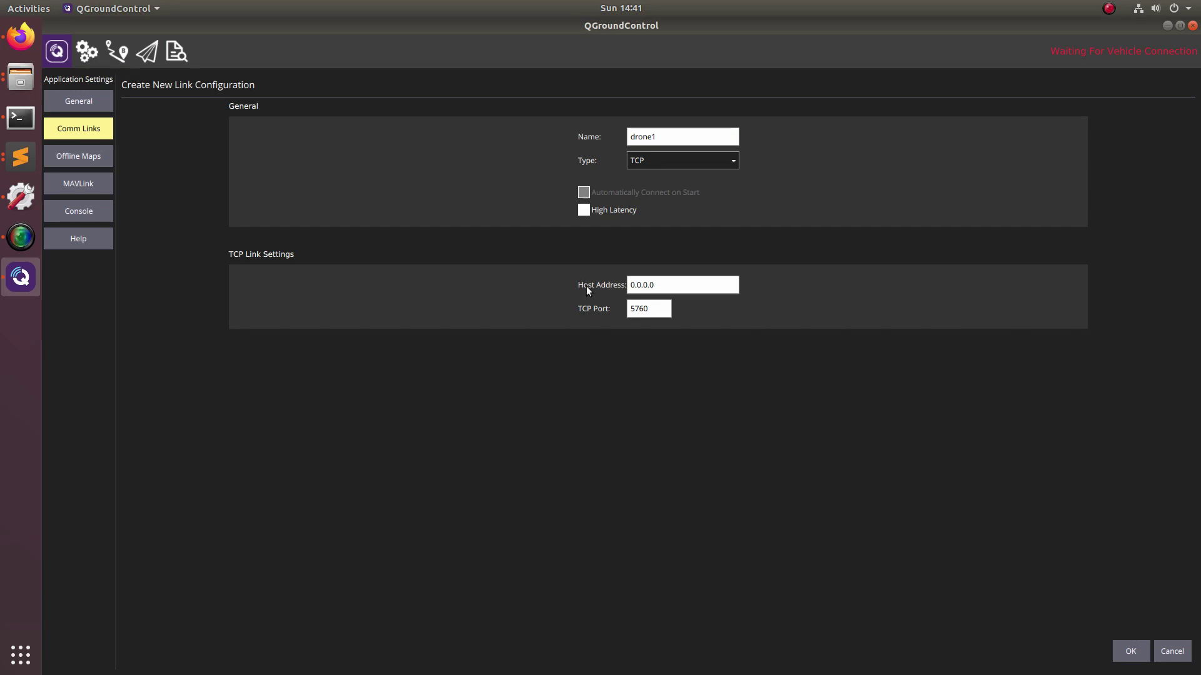
double_click(653, 312)
key(BackSpace)
click(1130, 652)
Step: Add a second TCP comm link named drone2 on port 8200
click(641, 651)
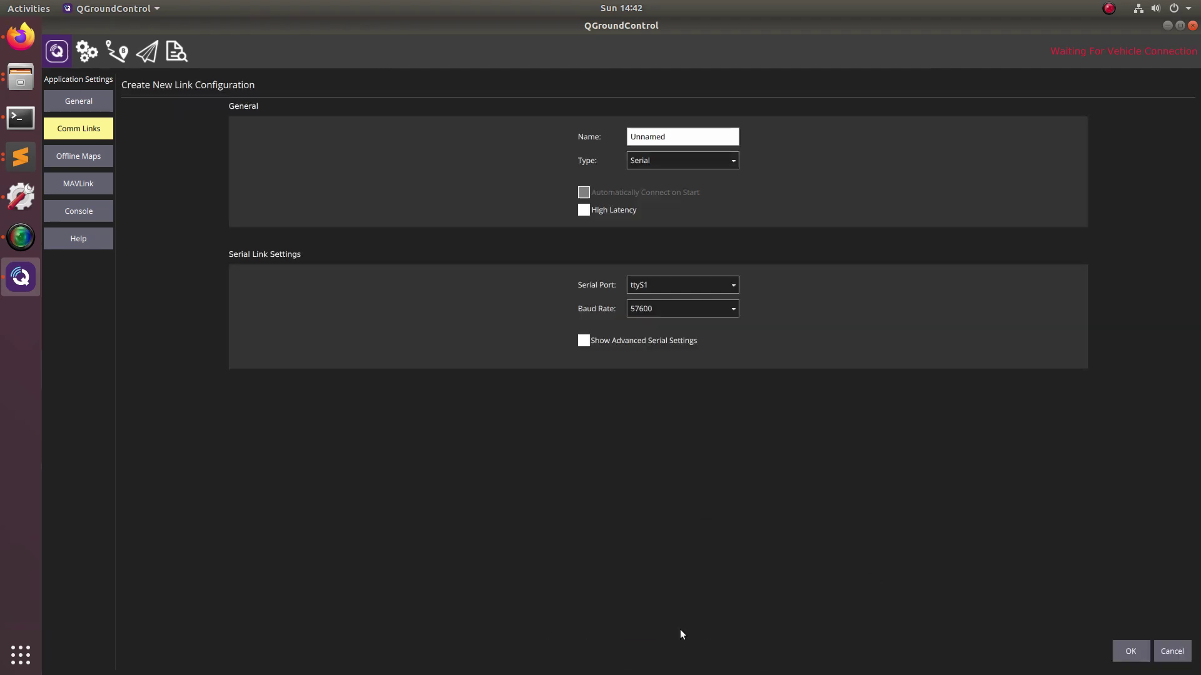
double_click(650, 136)
text(dro)
text(one2)
key(Delete)
click(682, 160)
click(670, 213)
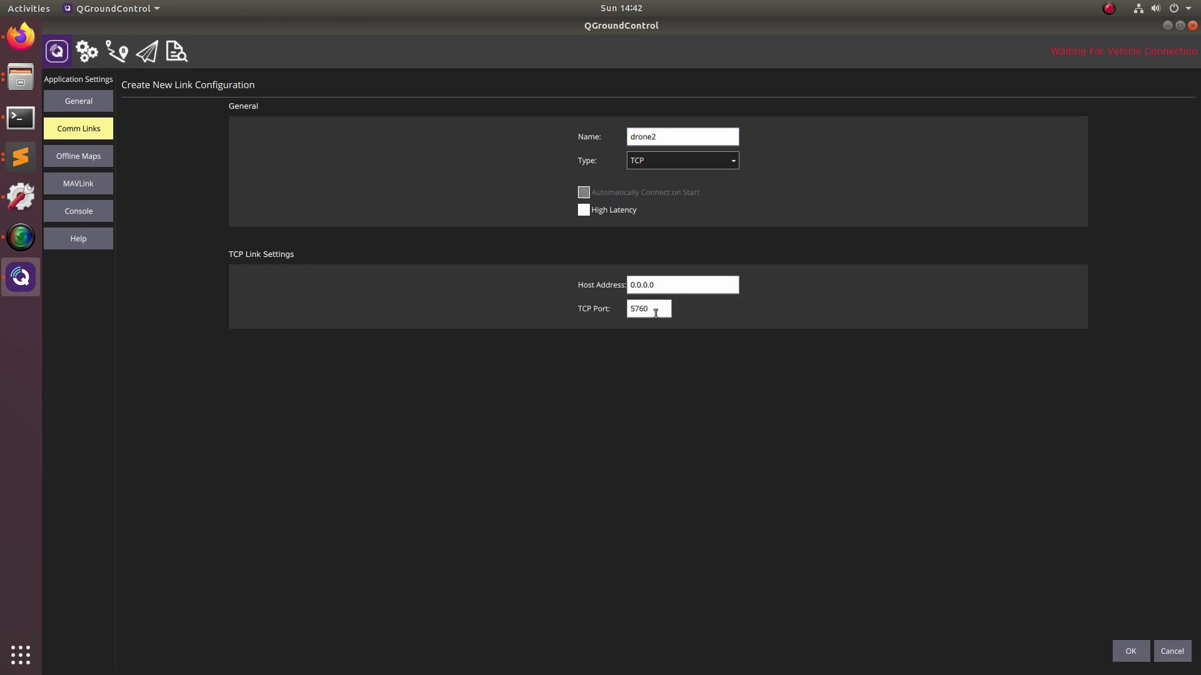
double_click(655, 313)
text(8200)
click(1131, 651)
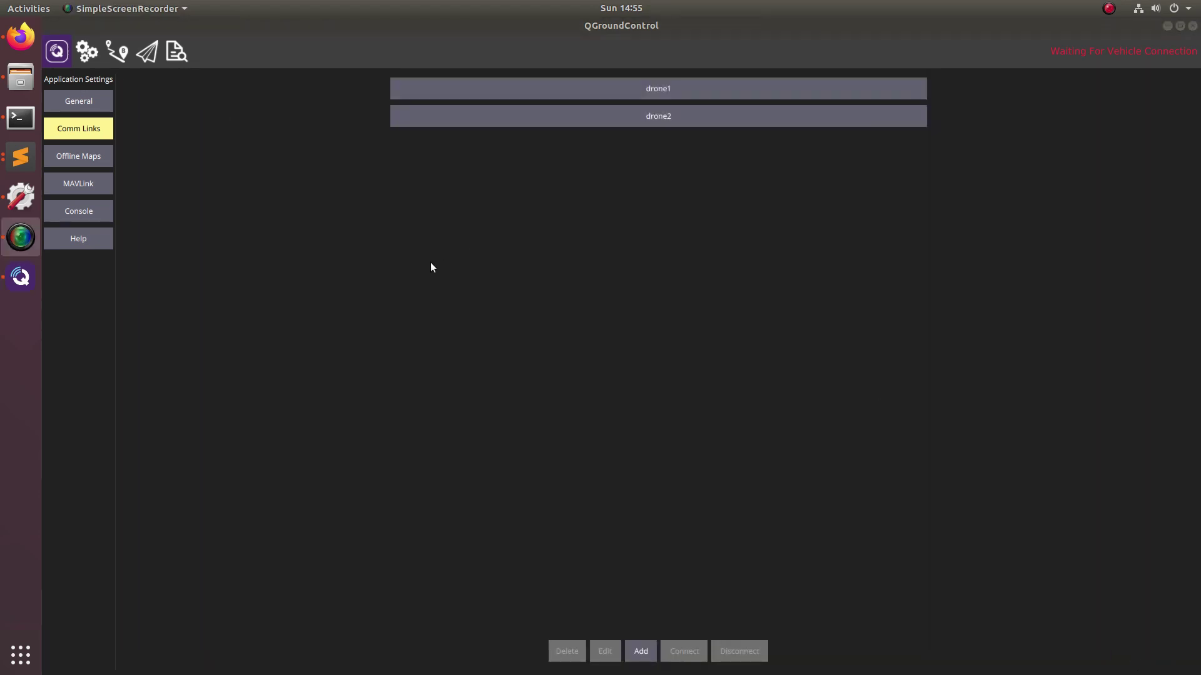
Step: Launch the Gazebo runway world with roslaunch iq_sim runway.launch in a new terminal tab
click(21, 117)
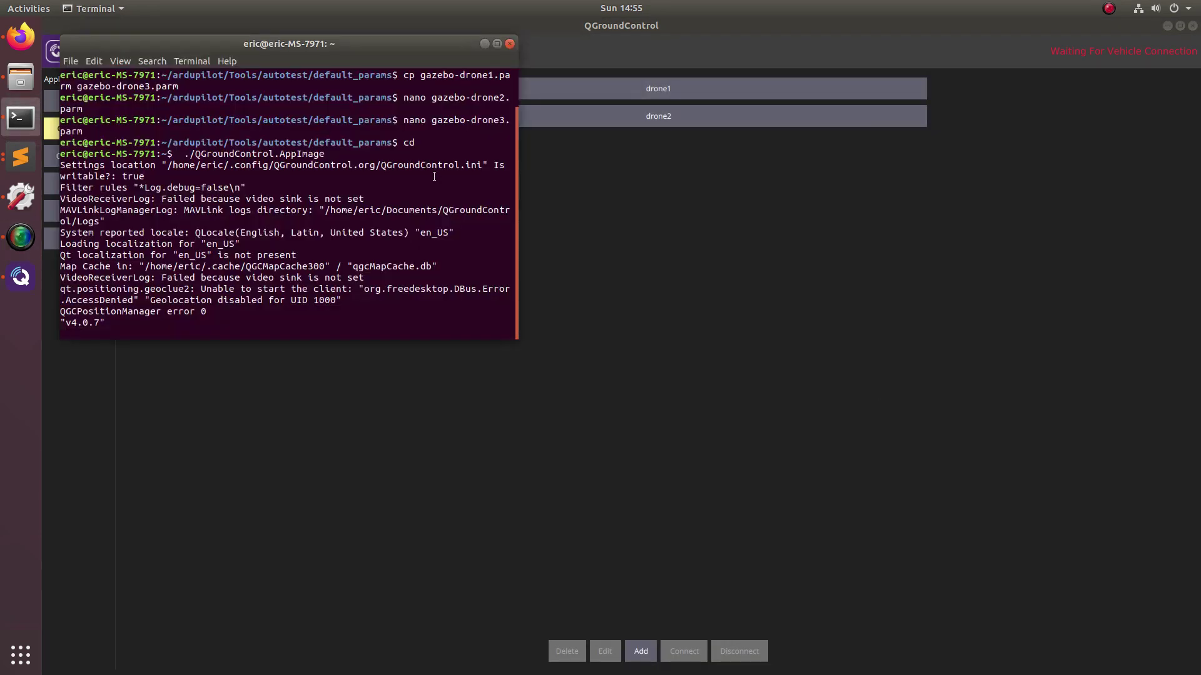
key(ctrl+shift+t)
key(ctrl+shift+t)
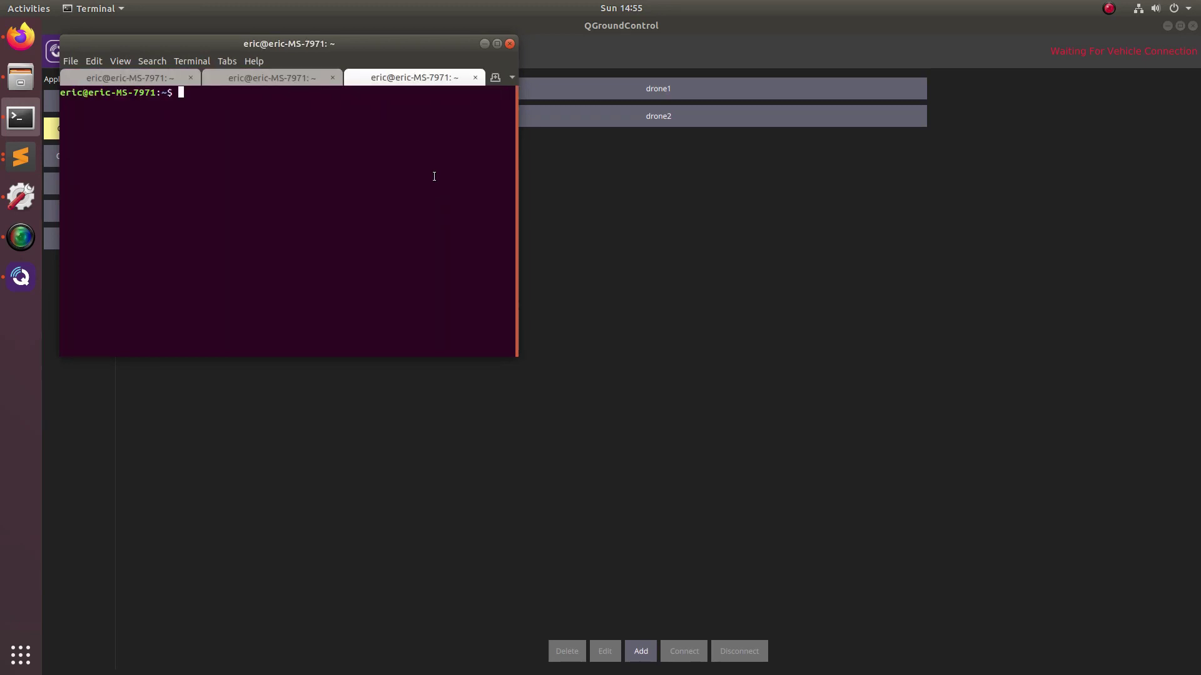
key(ctrl+Page_Up)
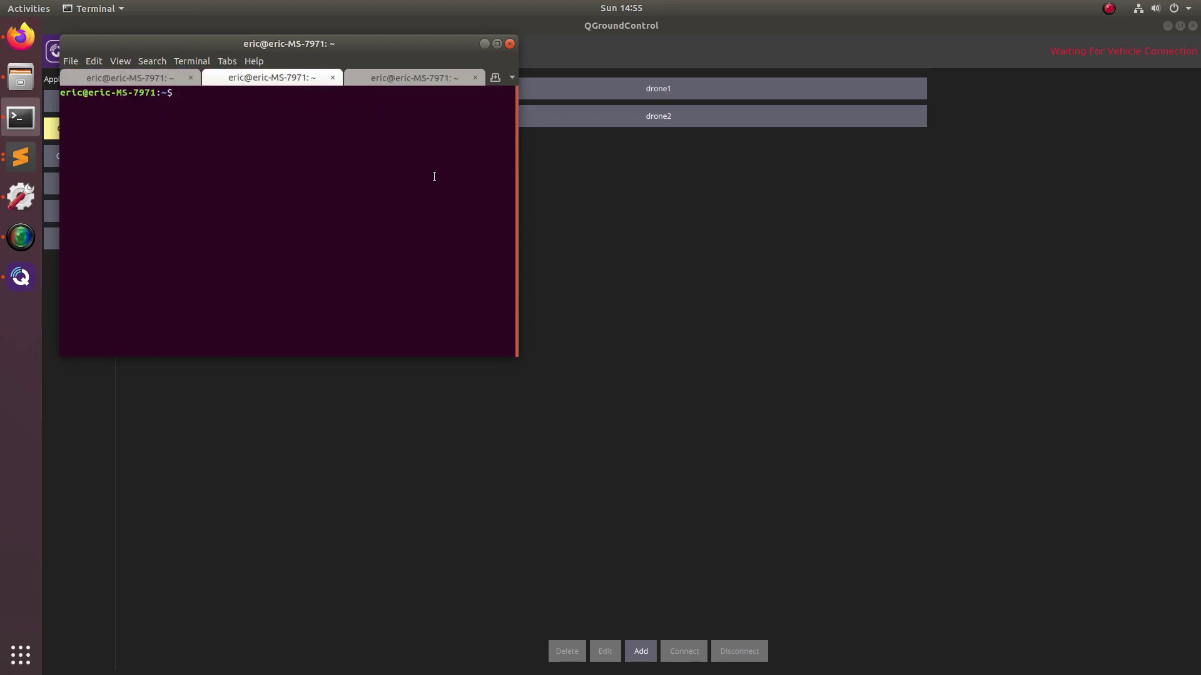
text(roslaunch iq_sim run)
key(Tab)
key(Return)
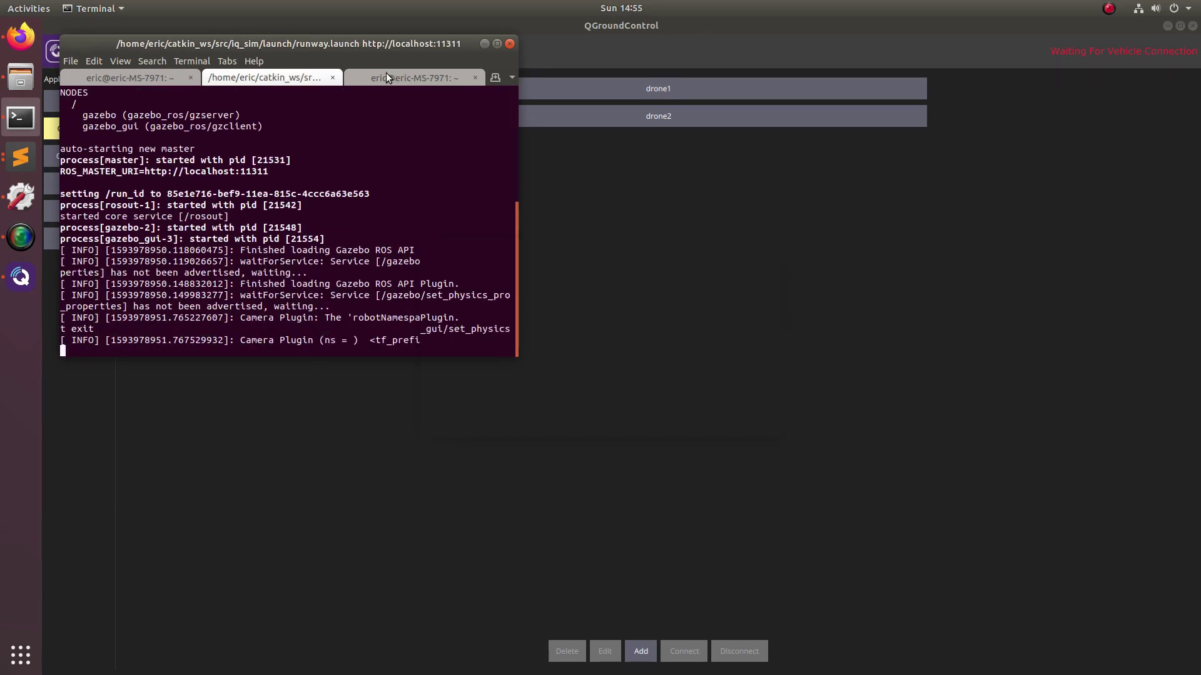
Step: Copy the first sim_vehicle.py command from the tutorial and run it for gazebo-drone1
click(20, 36)
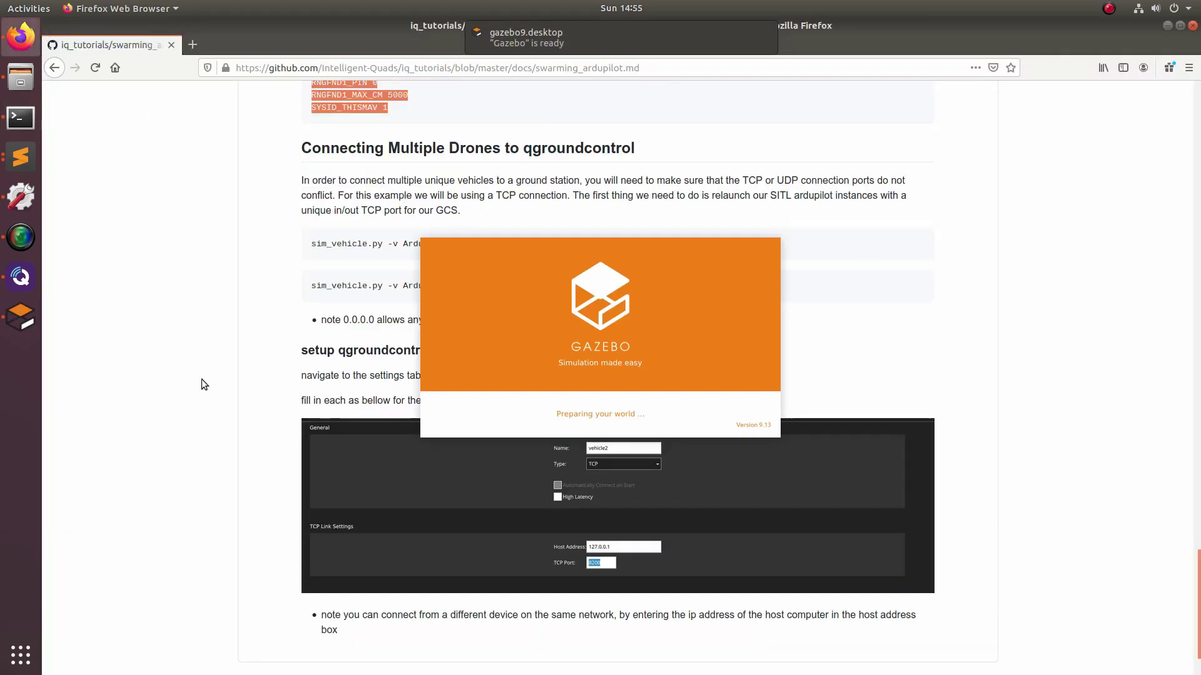
click(406, 224)
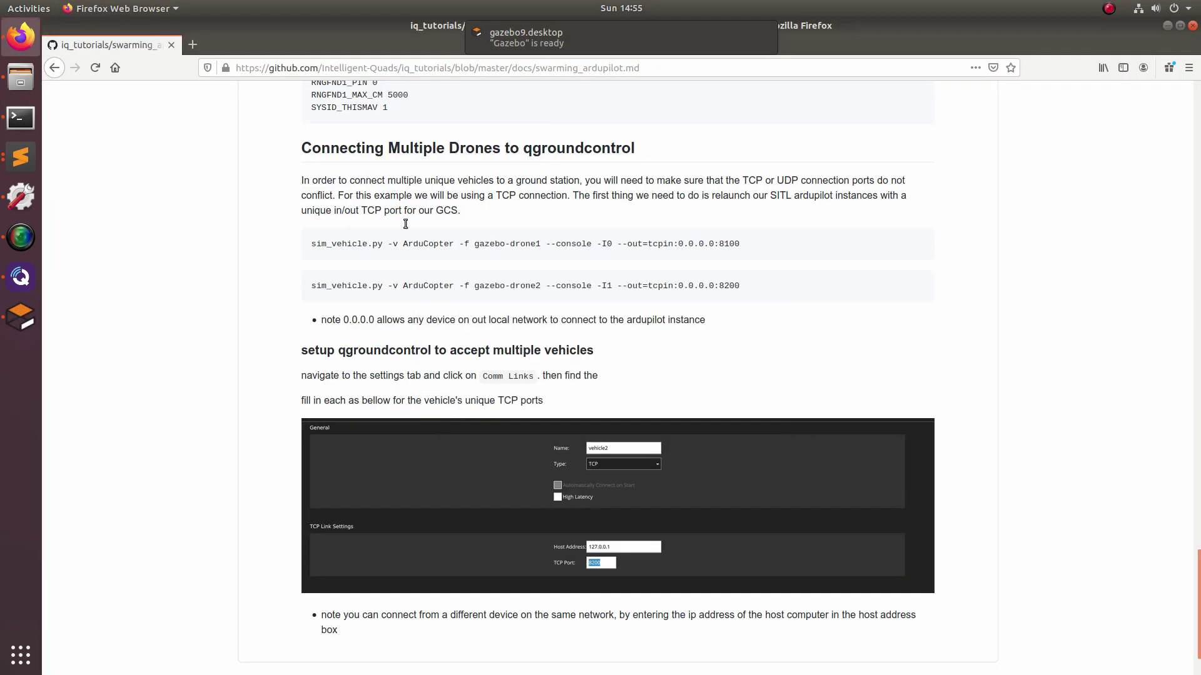
triple_click(486, 245)
key(ctrl+c)
double_click(485, 245)
triple_click(485, 245)
key(alt+Tab)
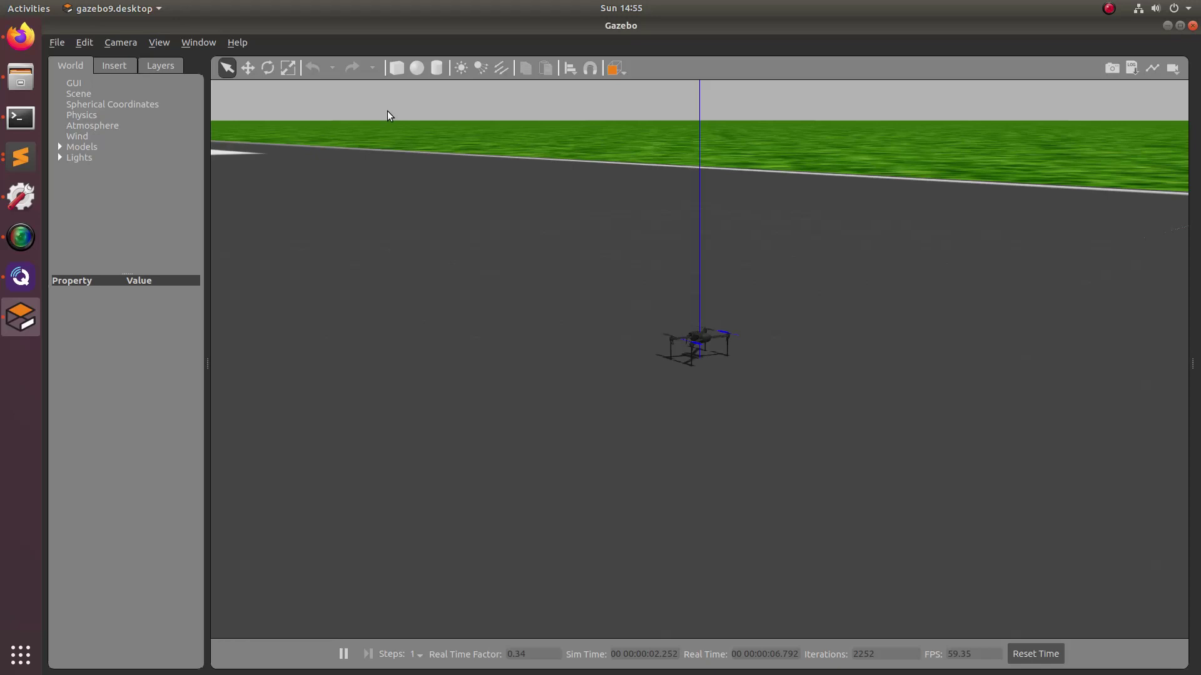
key(alt+Tab)
click(415, 77)
middle_click(428, 173)
key(Return)
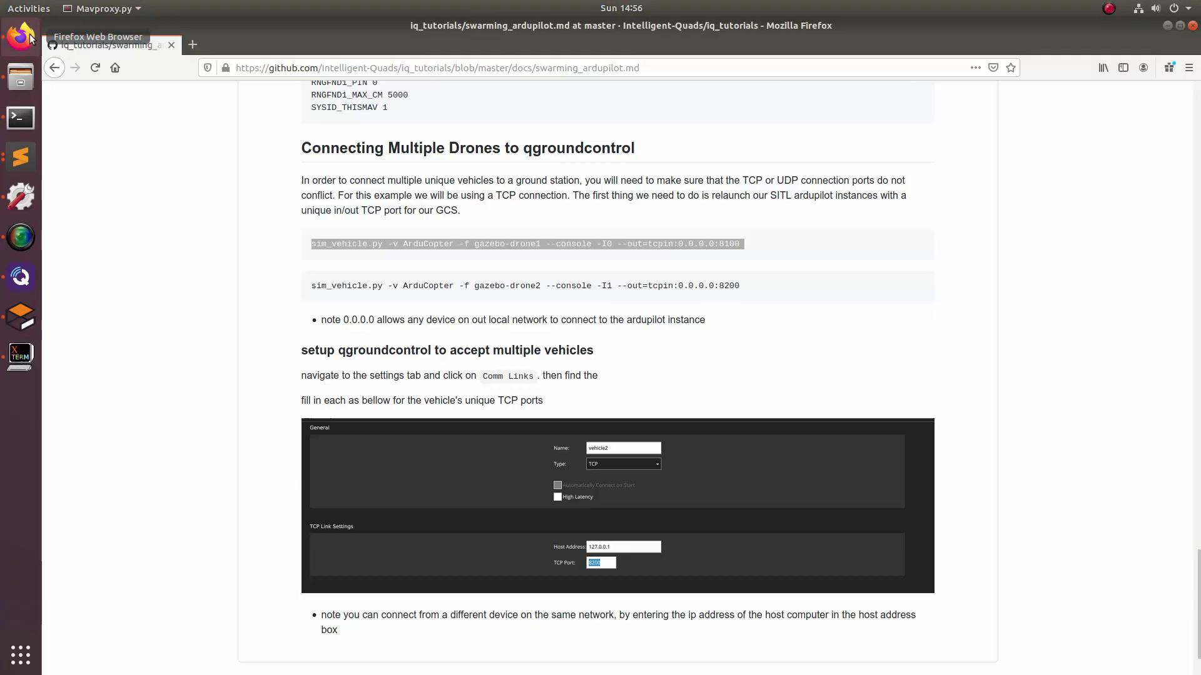
Step: Run the second sim_vehicle.py command for gazebo-drone2, then raise the first drone's console
key(alt+Tab)
triple_click(623, 285)
key(alt+Tab)
middle_click(428, 173)
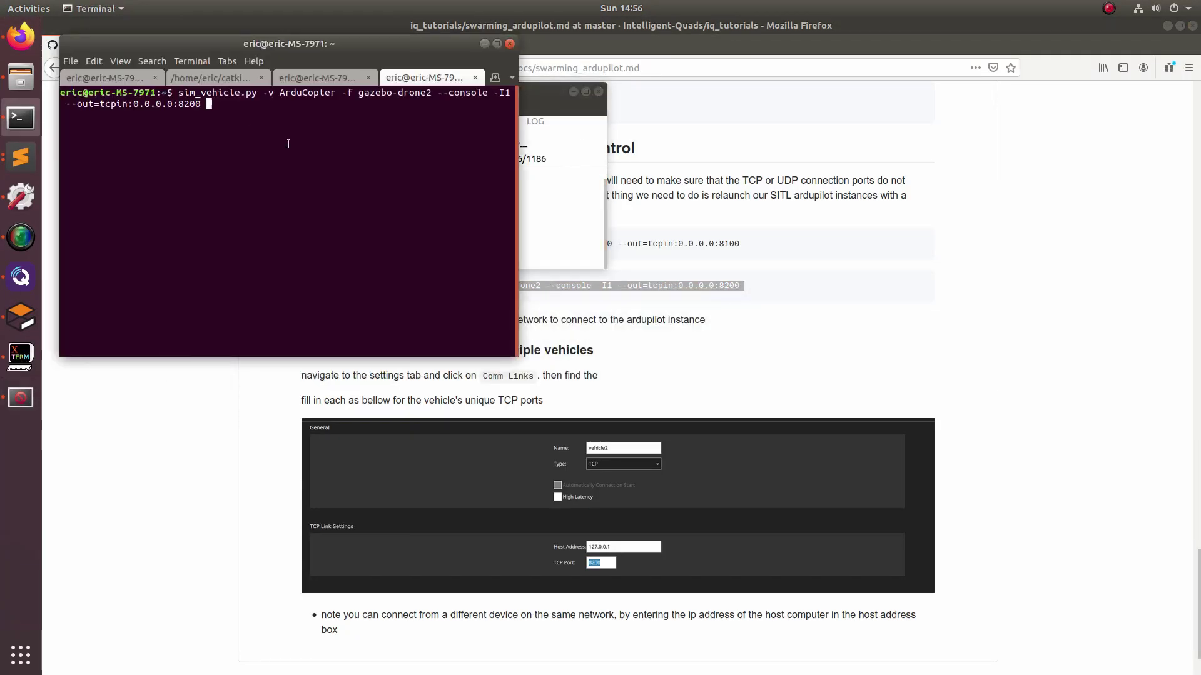
key(Return)
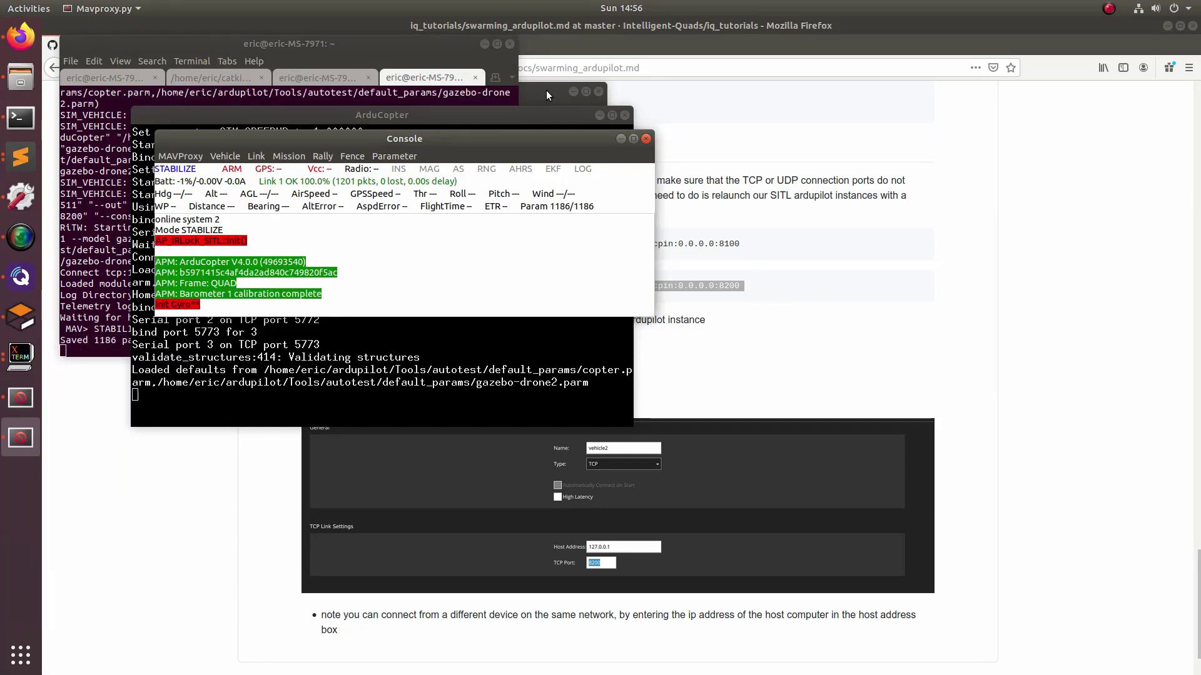
click(546, 90)
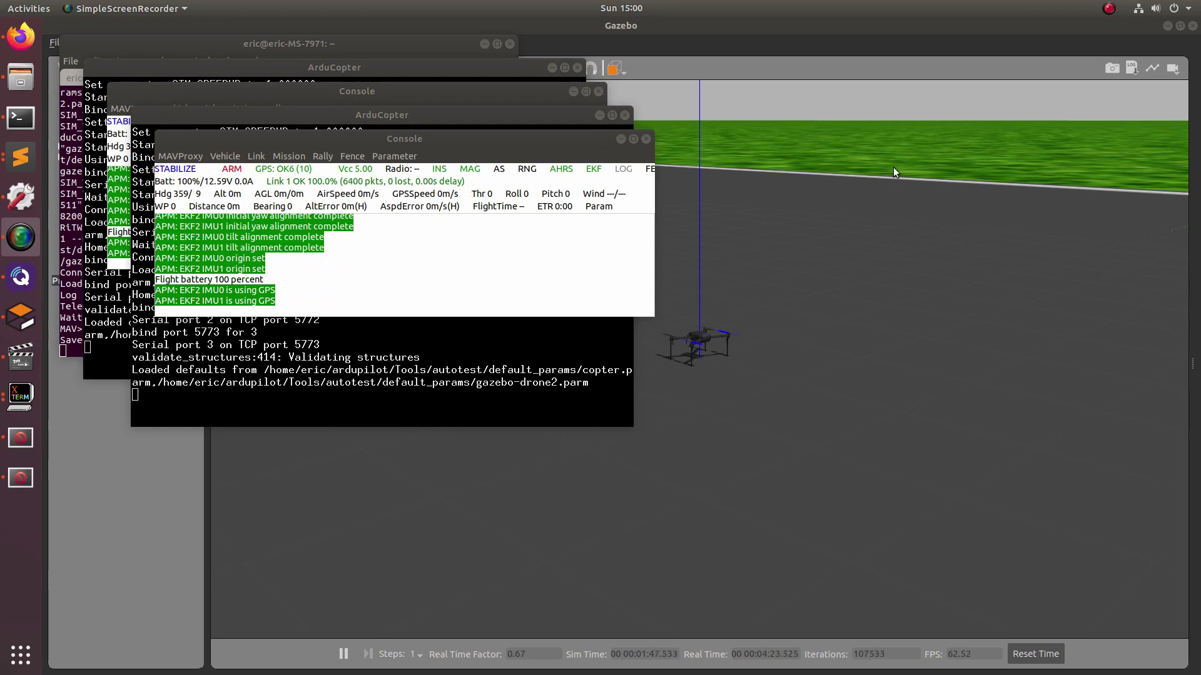
Step: Connect the drone1 and drone2 communication links in QGroundControl
click(20, 277)
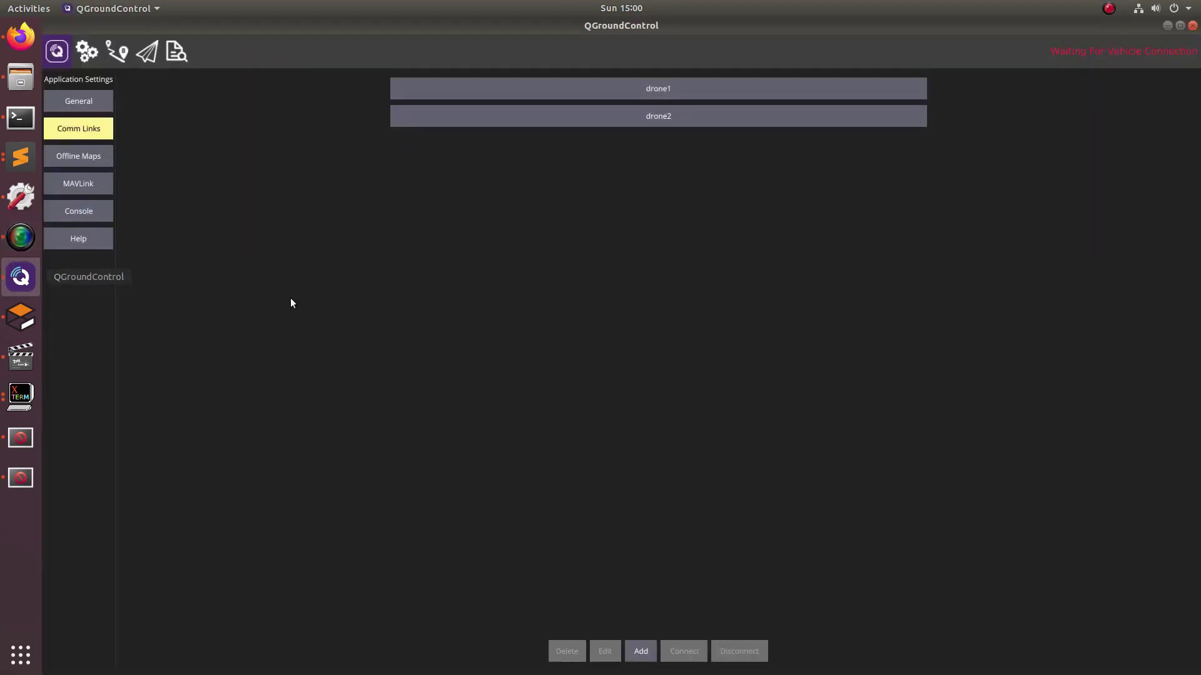
click(581, 92)
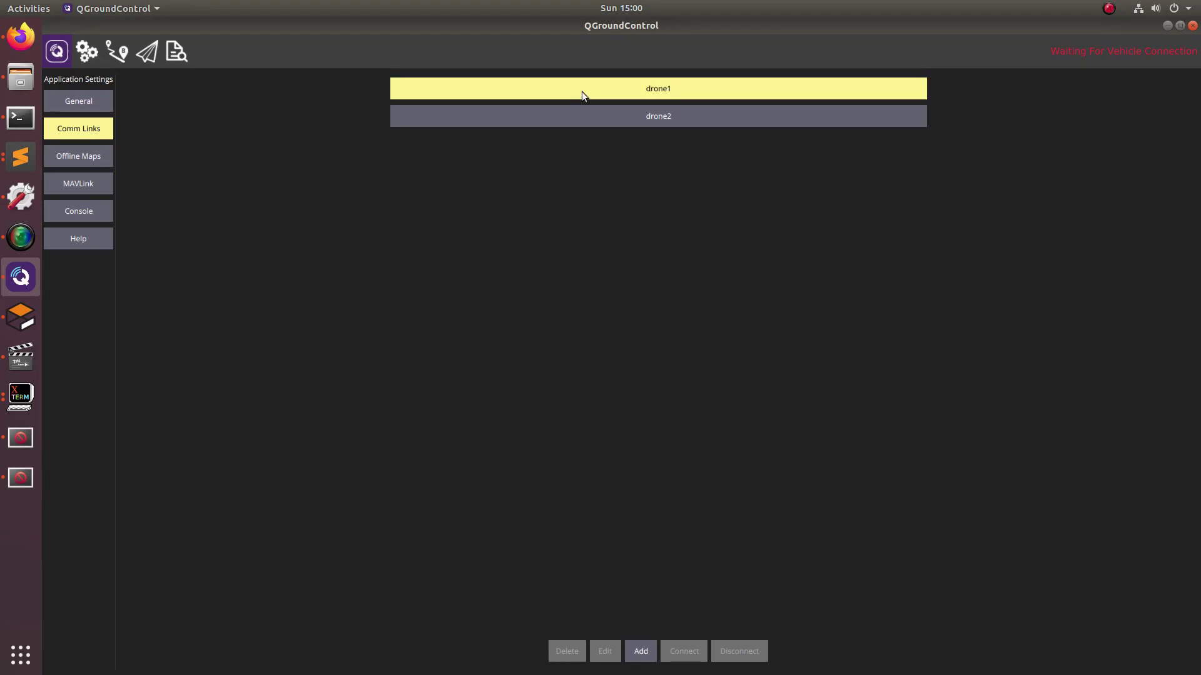
click(697, 652)
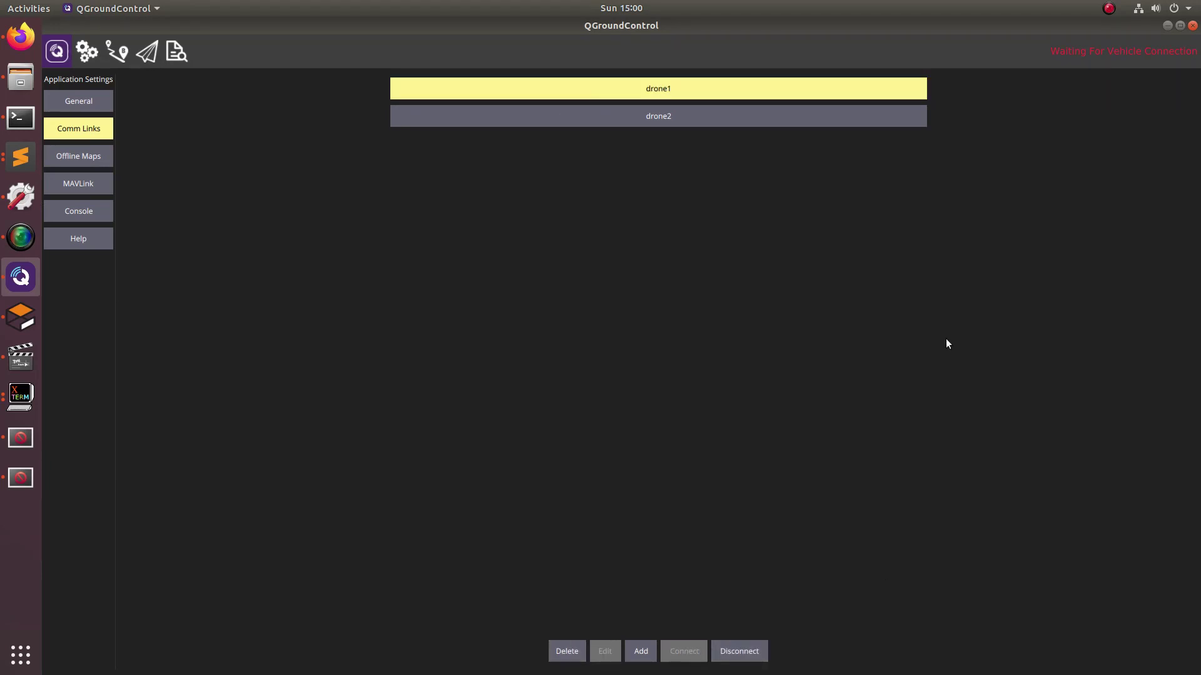
click(664, 112)
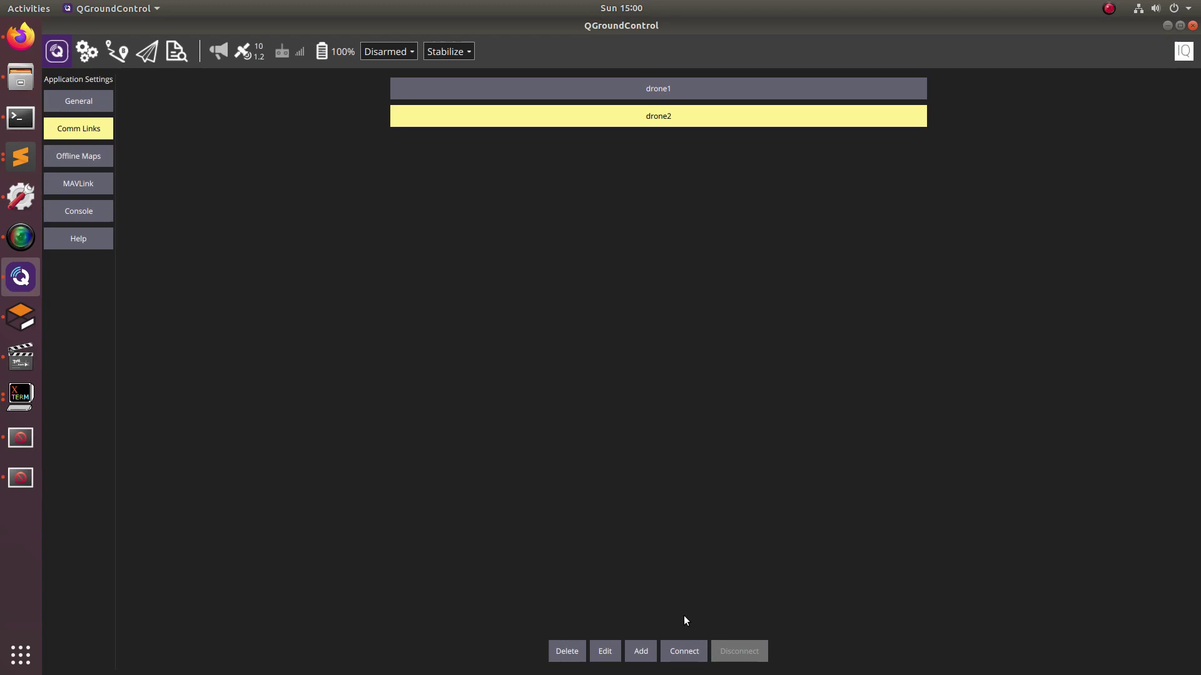
click(689, 652)
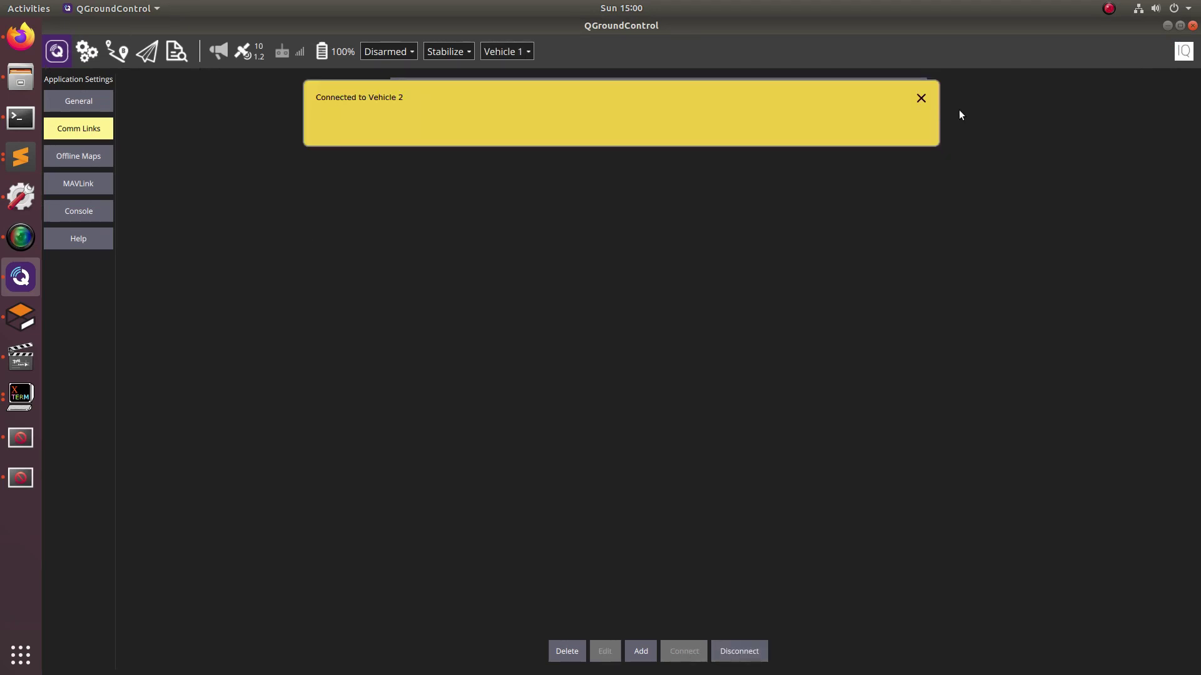
Step: Dismiss the connection notice and zoom the Fly view map onto the vehicles on the airstrip
click(921, 99)
click(148, 51)
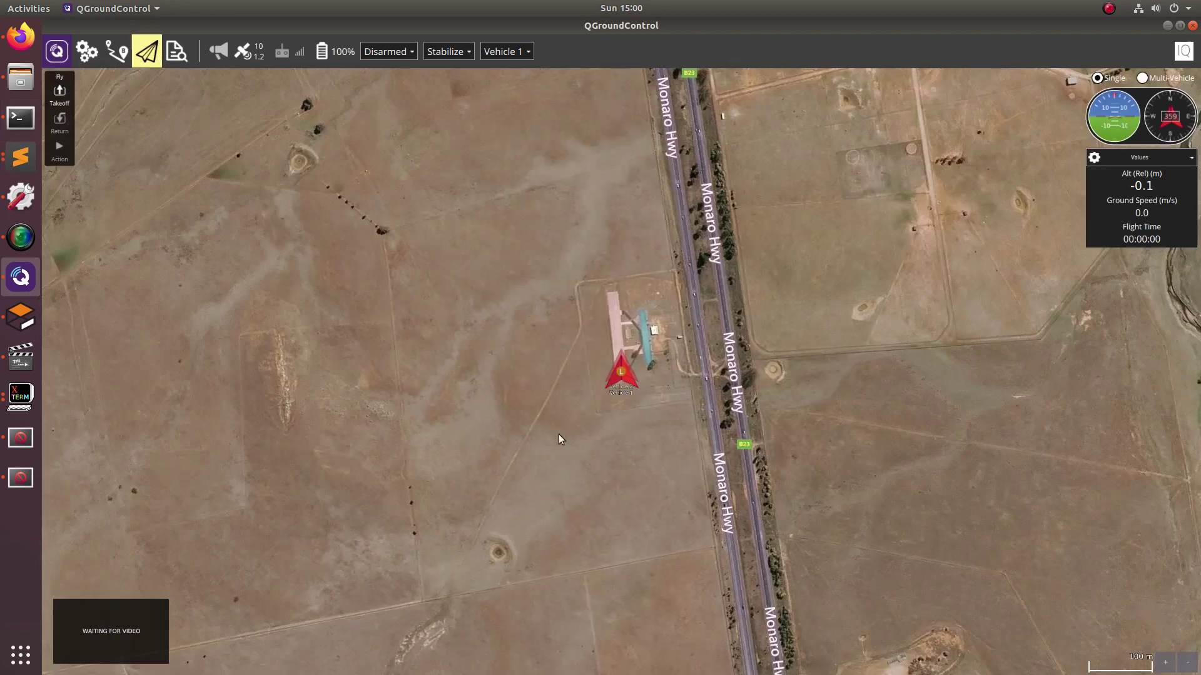
scroll(596, 374, up, 4)
scroll(613, 339, up, 2)
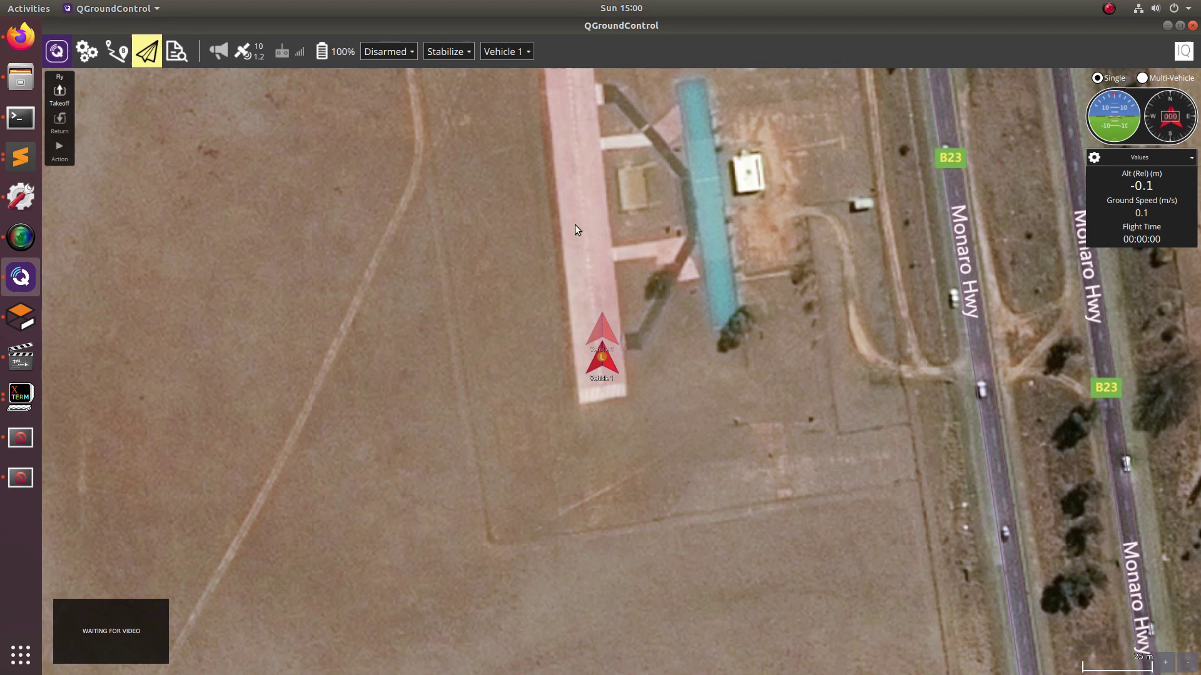
Step: Command and confirm takeoff for Vehicle 1
scroll(728, 342, up, 1)
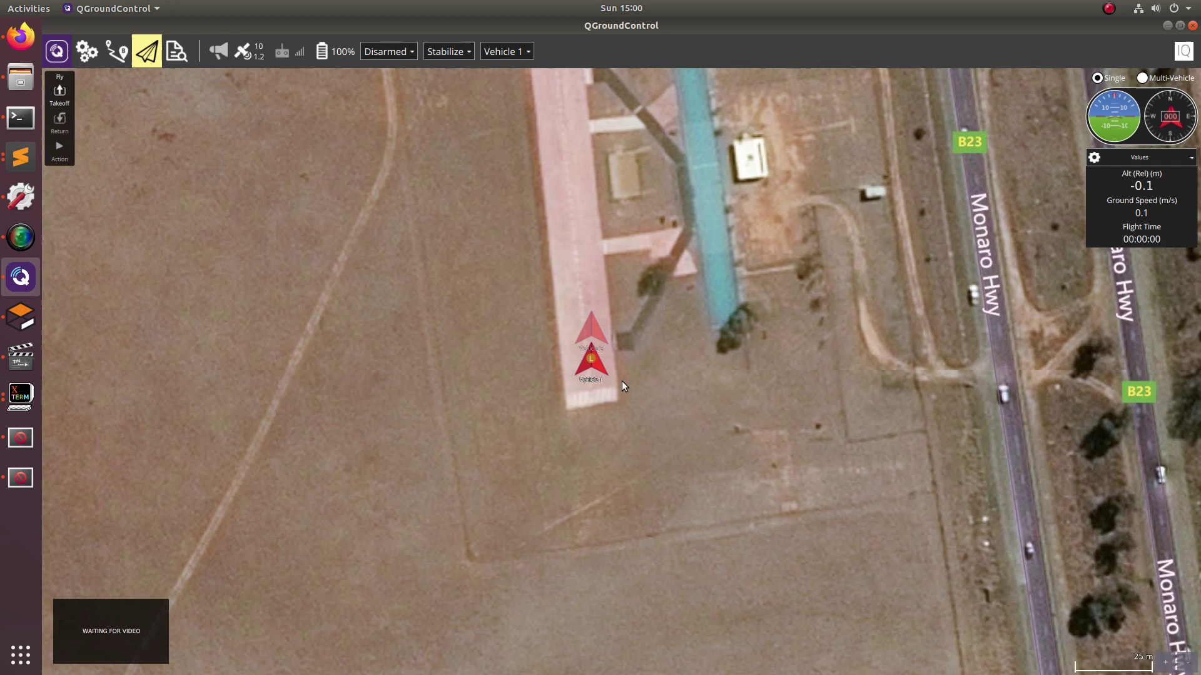
click(61, 100)
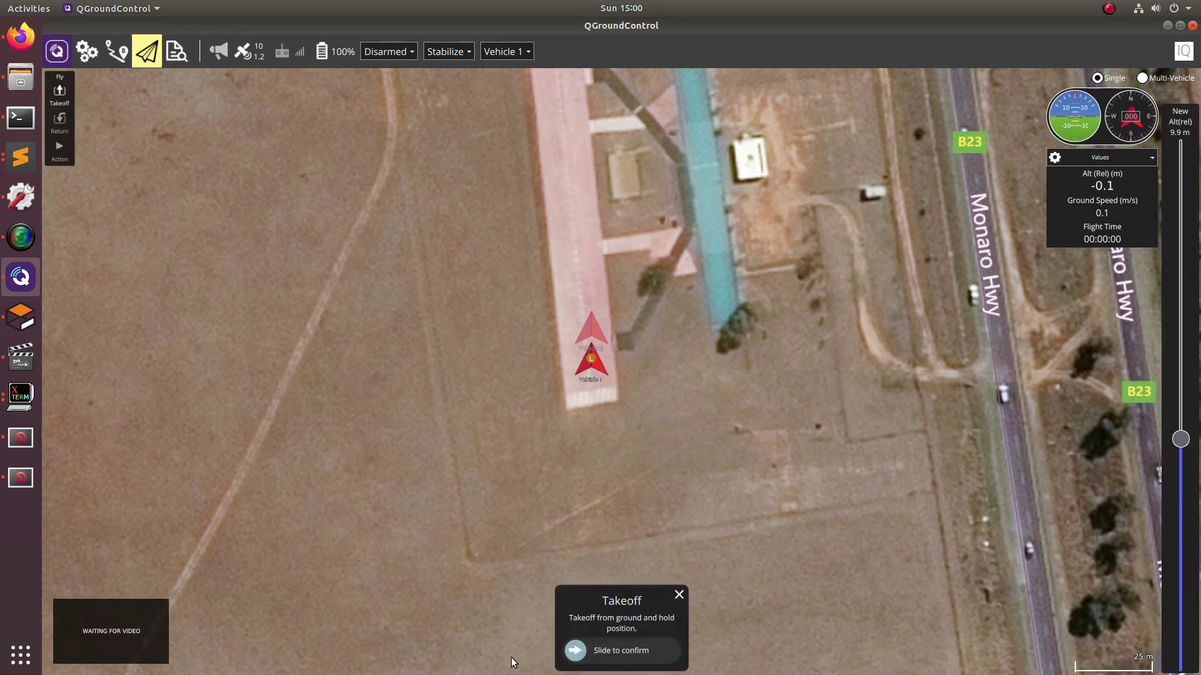
drag(576, 651, 668, 651)
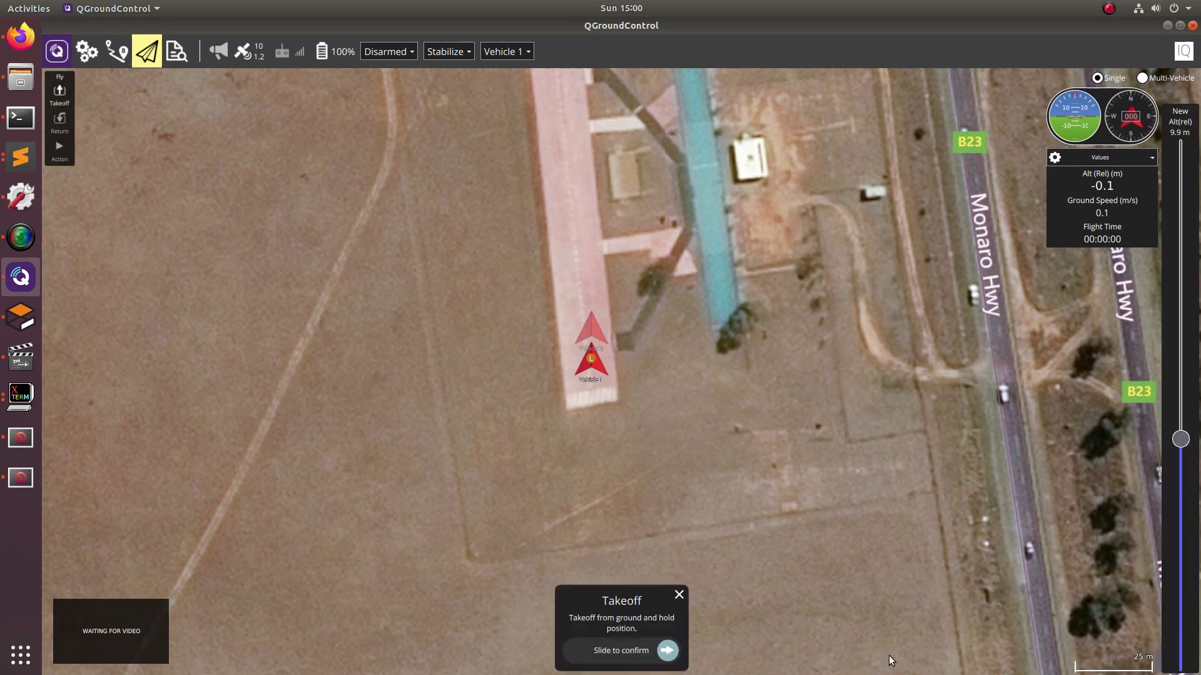
Step: Switch to Vehicle 2 and command and confirm its takeoff
click(508, 54)
click(497, 97)
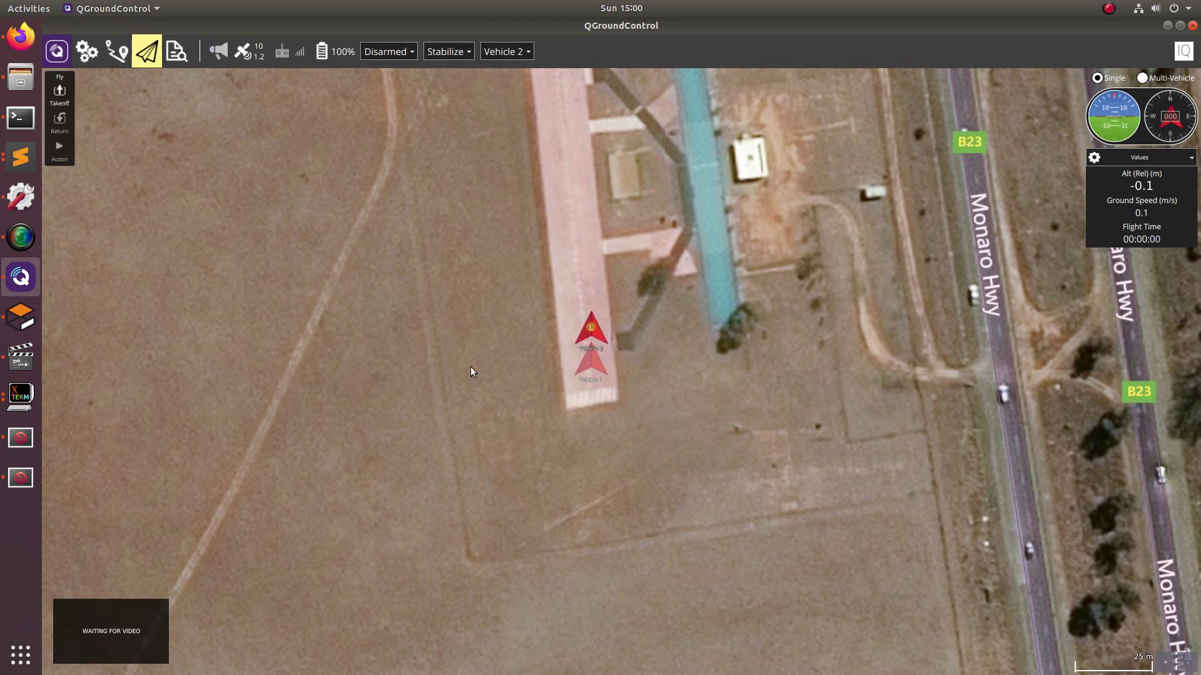
click(59, 93)
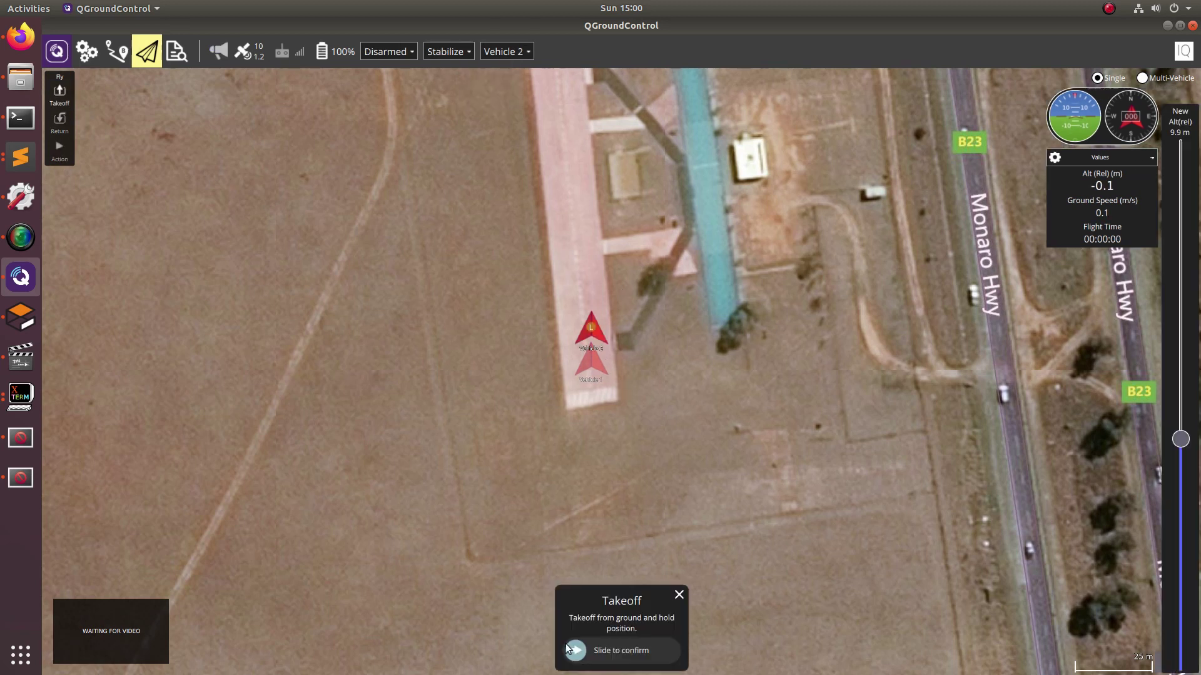
drag(577, 650, 668, 650)
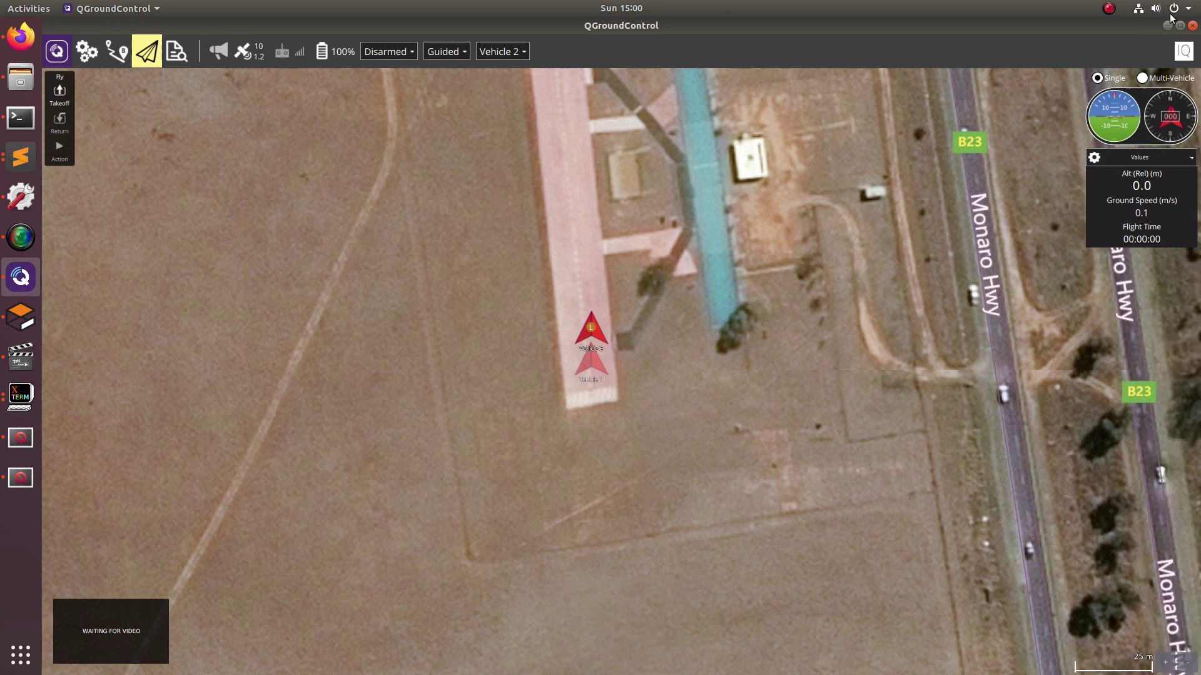
Step: Check in Gazebo that both drones hover above the runway, then return to QGroundControl
click(1167, 26)
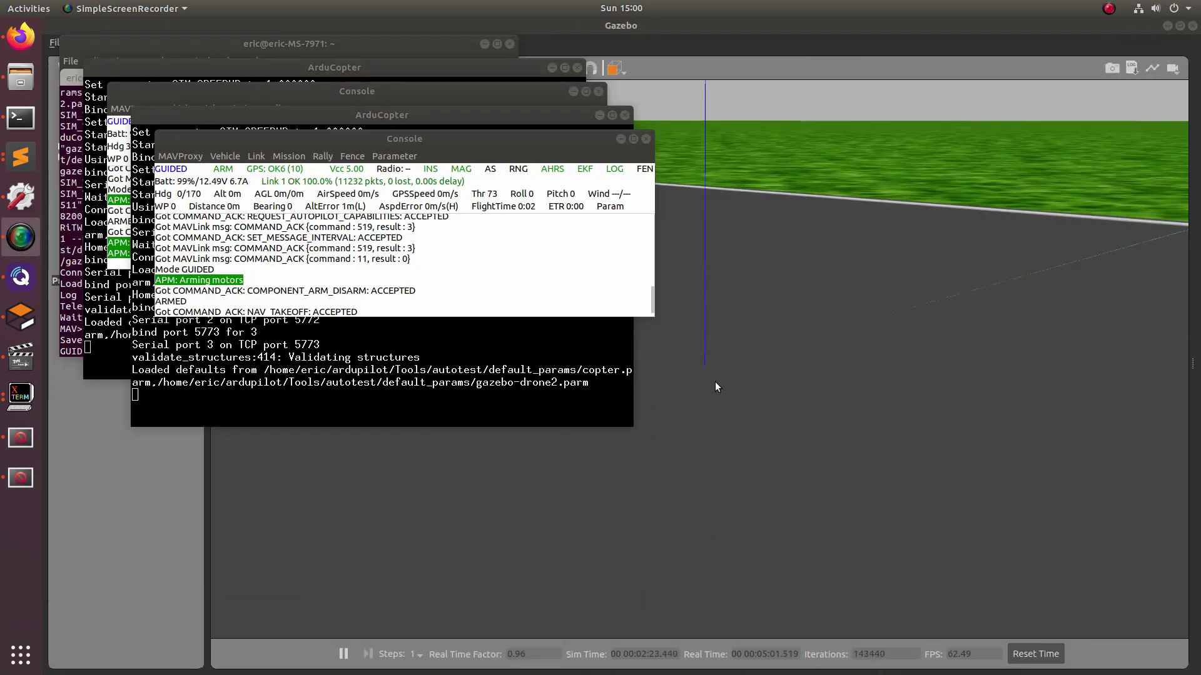
click(714, 385)
scroll(682, 431, up, 5)
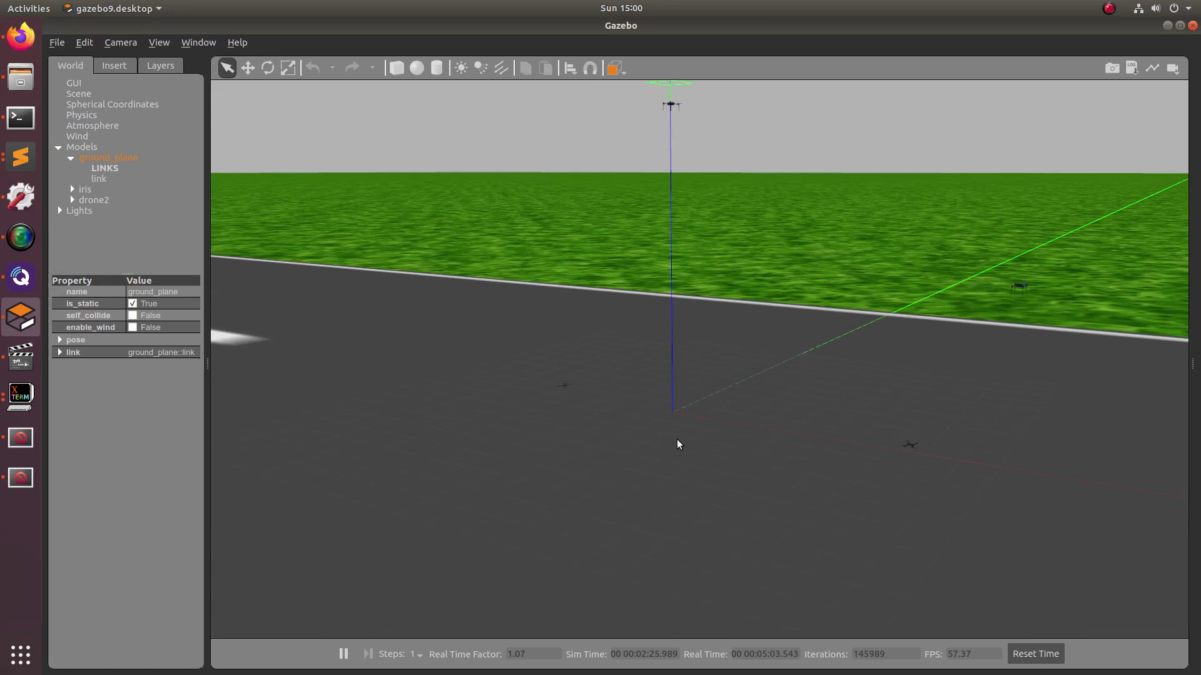
scroll(876, 263, up, 3)
scroll(857, 275, down, 3)
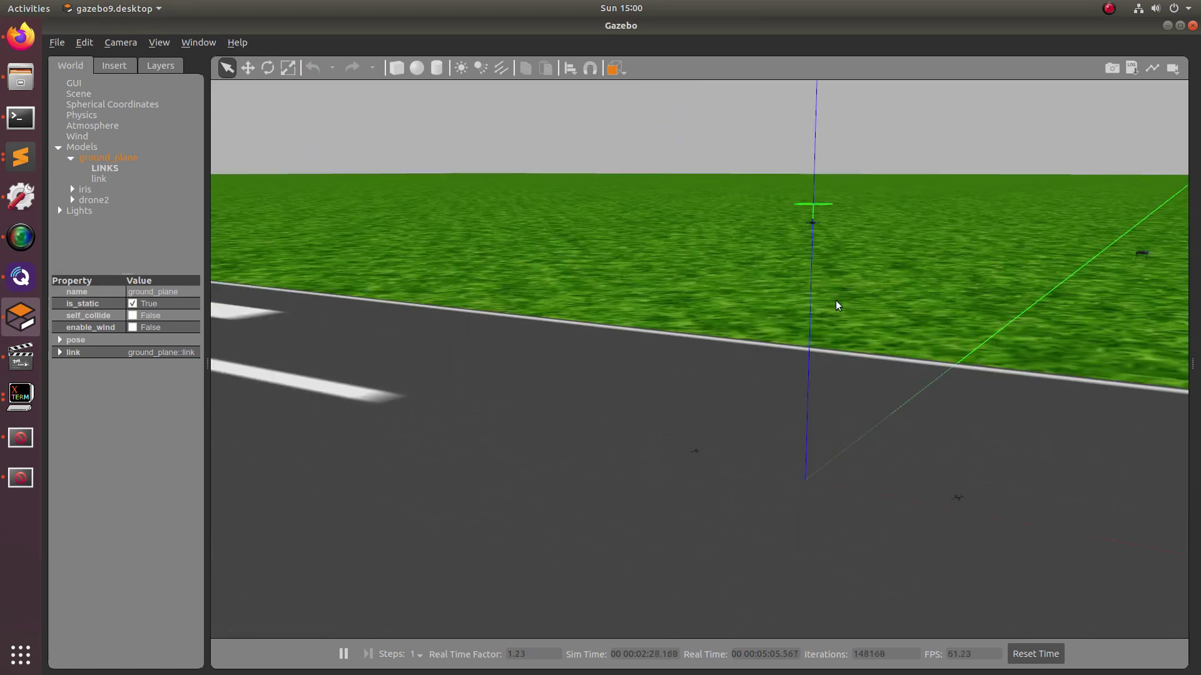
drag(744, 437, 547, 421)
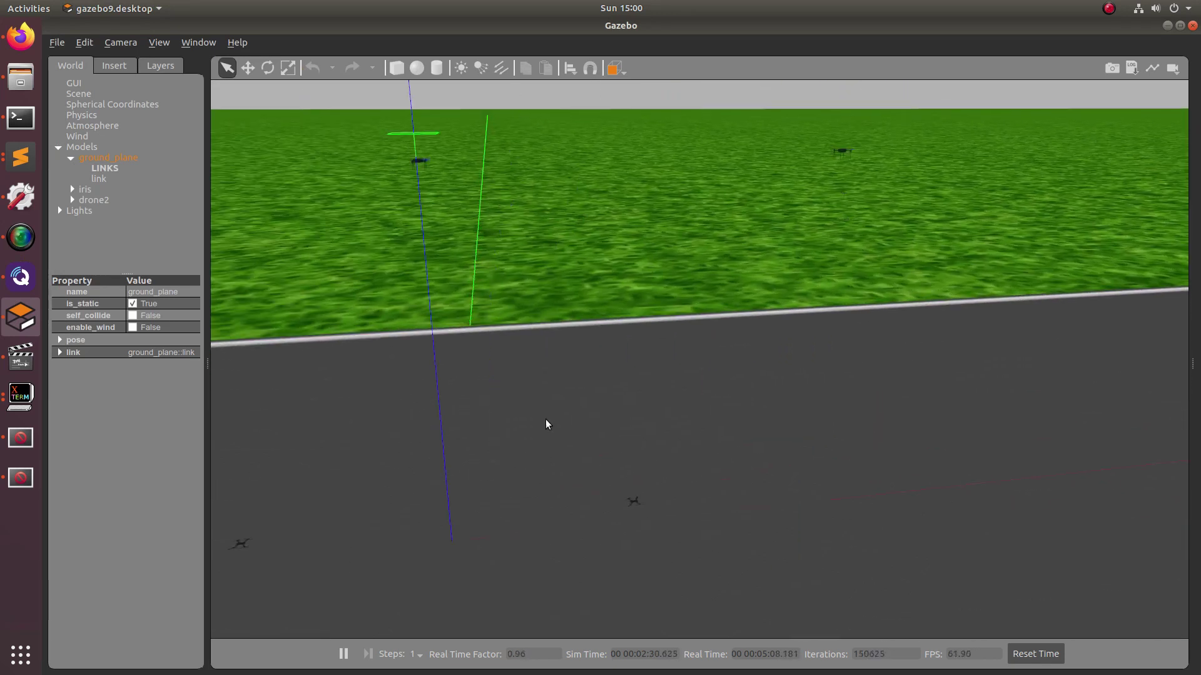
click(21, 277)
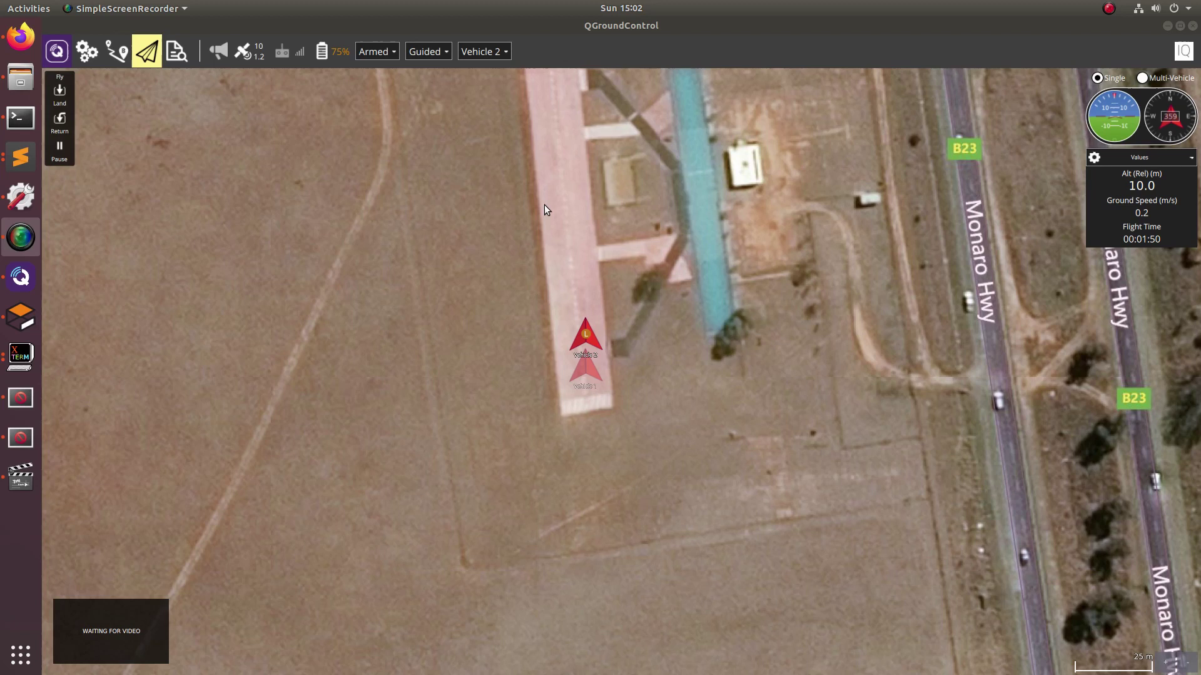
Step: Send Vehicle 2 and then Vehicle 1 to new points up the runway with Go To Location
click(559, 216)
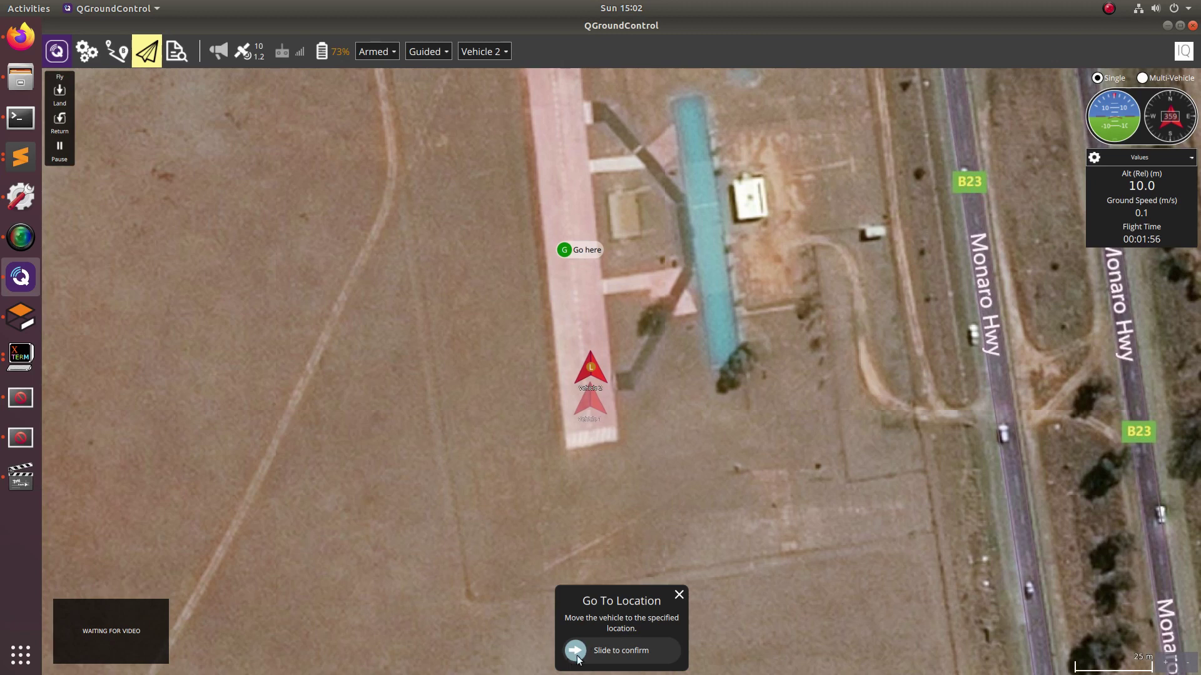
drag(576, 654, 668, 654)
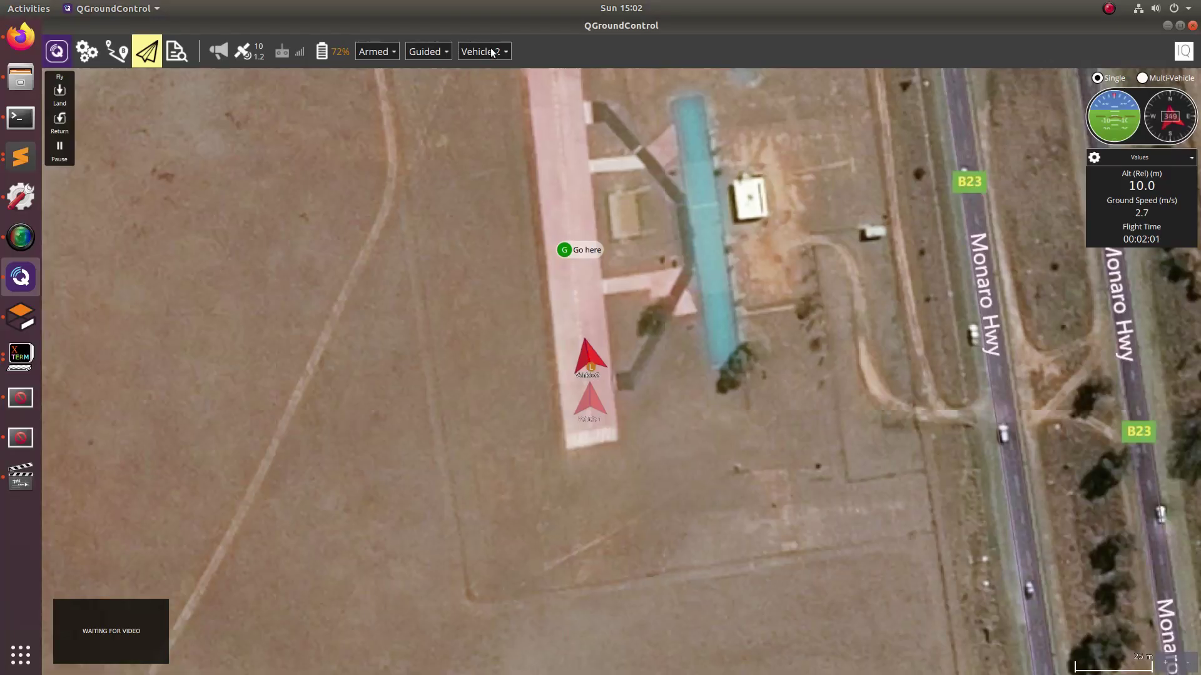
click(484, 51)
click(491, 99)
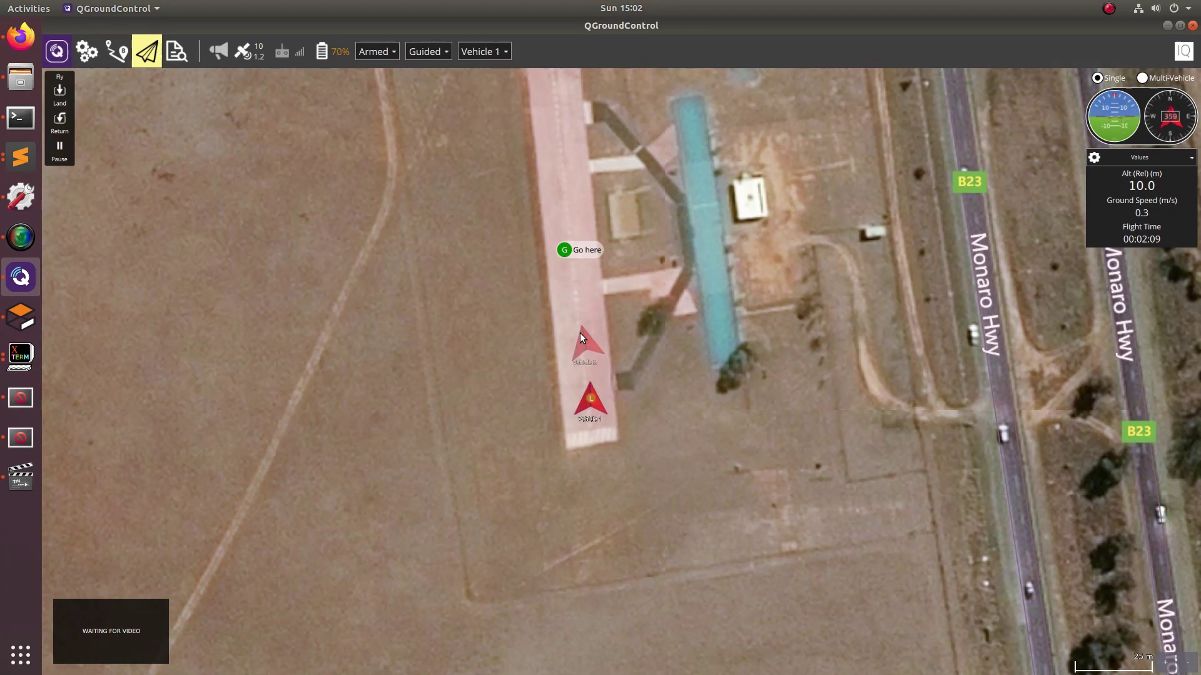
click(579, 310)
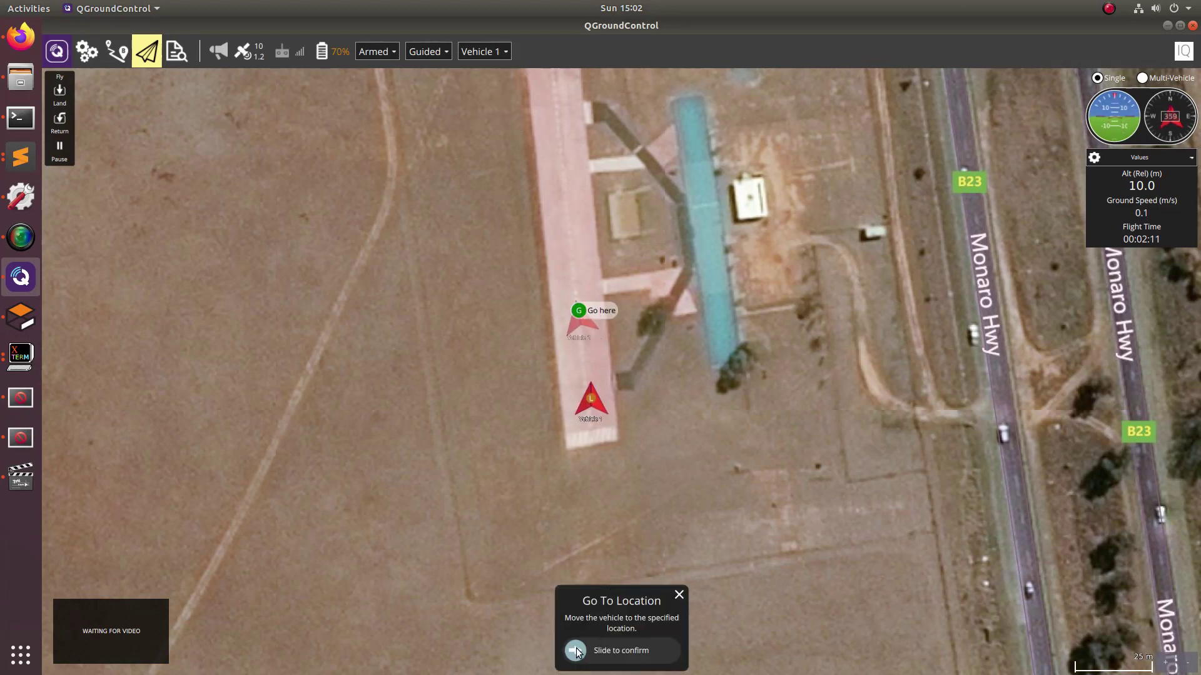
drag(576, 652, 668, 652)
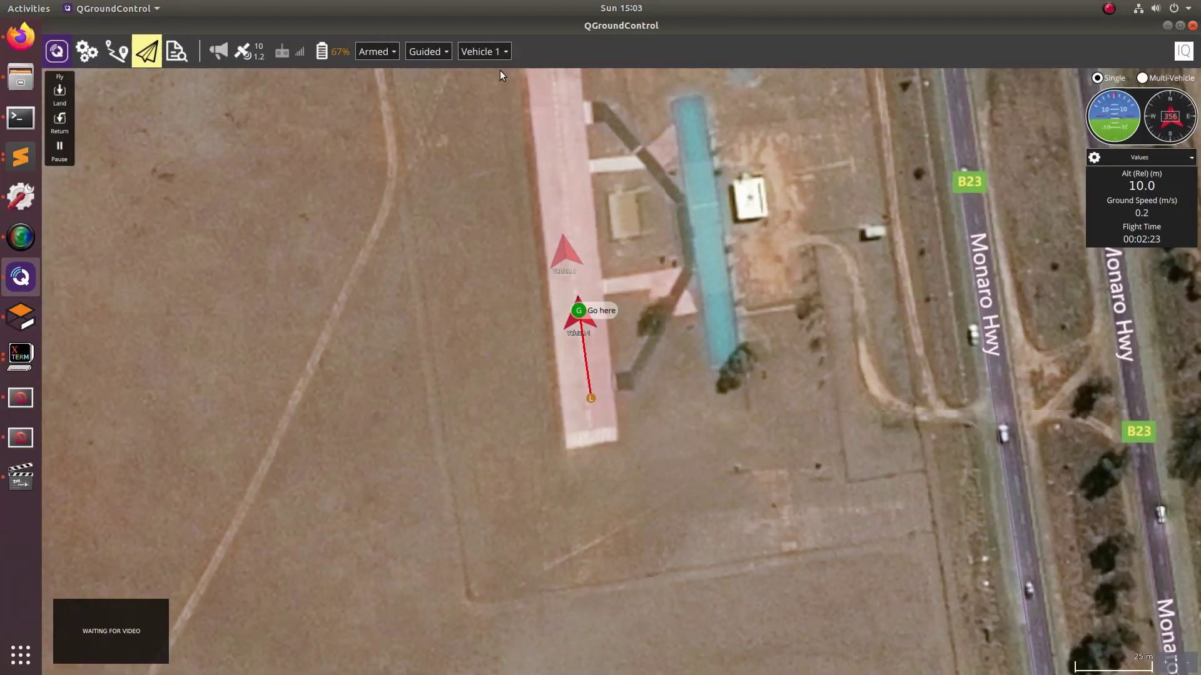
Step: Command and confirm Return to Launch for Vehicle 1 and Vehicle 2
click(55, 128)
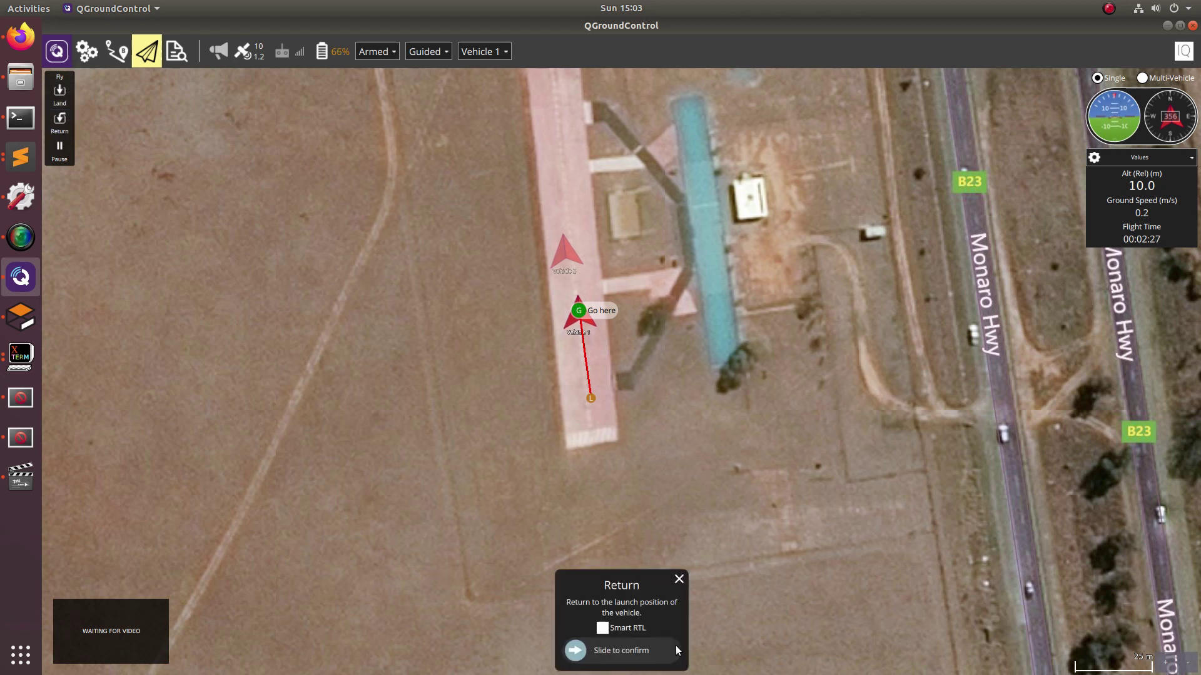
drag(576, 652, 670, 651)
click(490, 54)
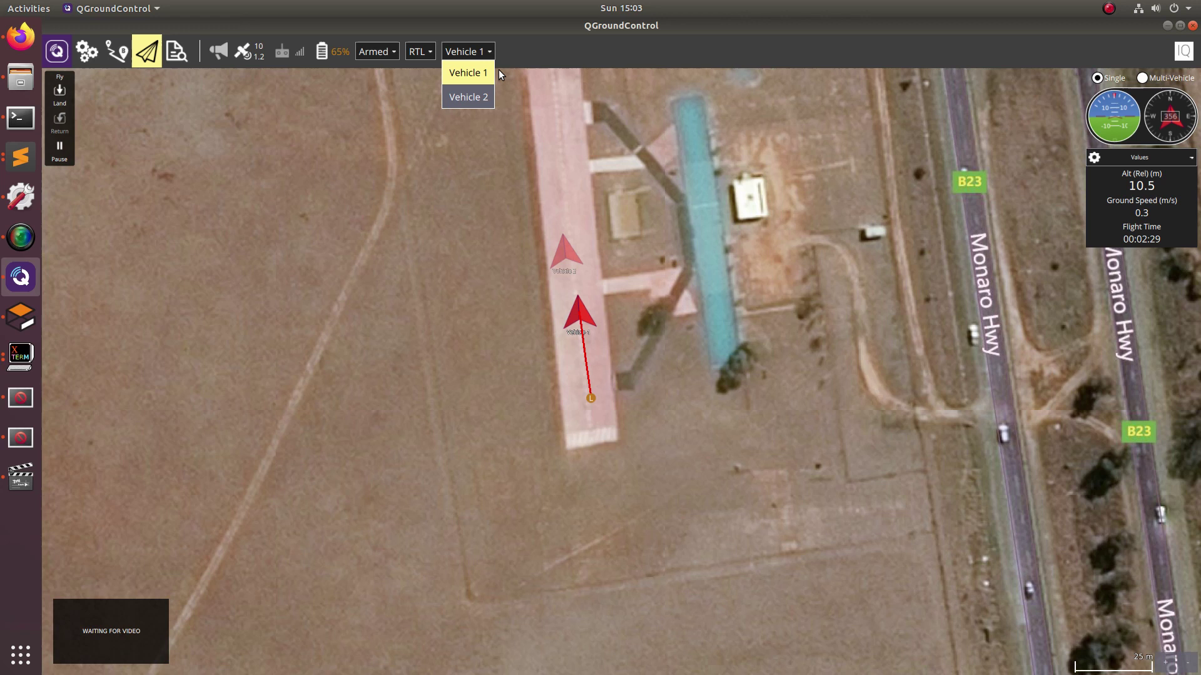
click(484, 99)
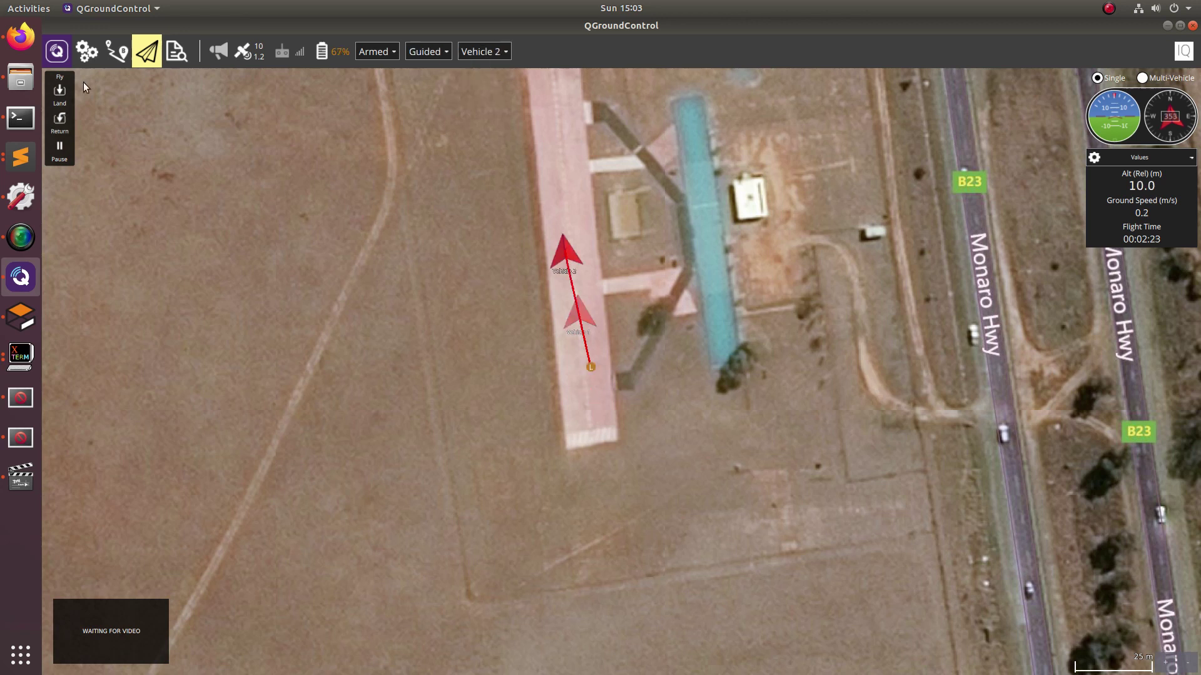
click(63, 122)
drag(578, 650, 668, 651)
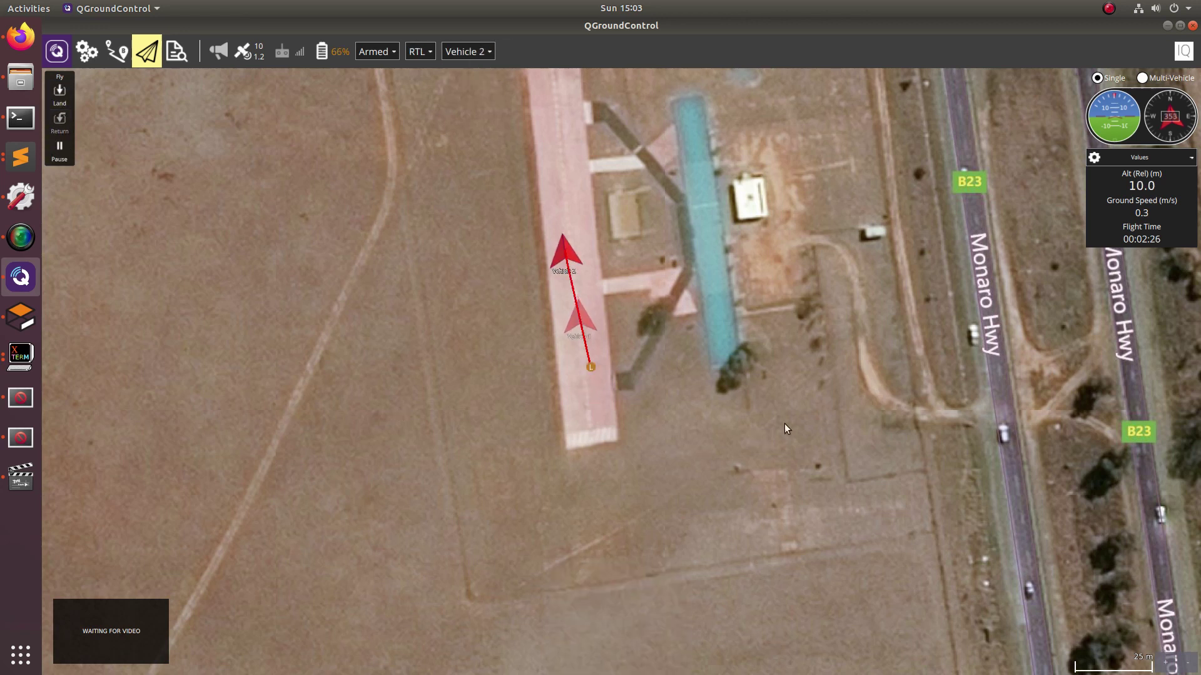